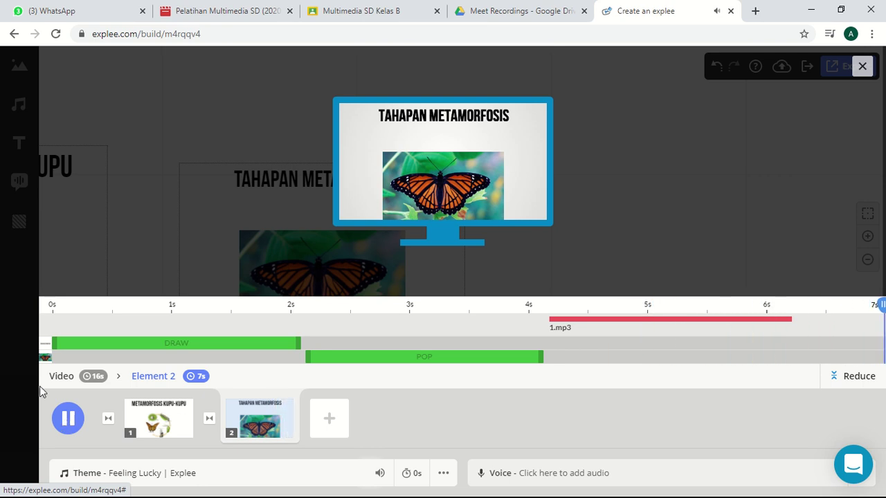
Preview the animation from the first scene, METAMORFOSIS KUPU-KUPU, through the TAHAPAN METAMORFOSIS scene
{"action": "left_click", "coordinate": [166, 416]}
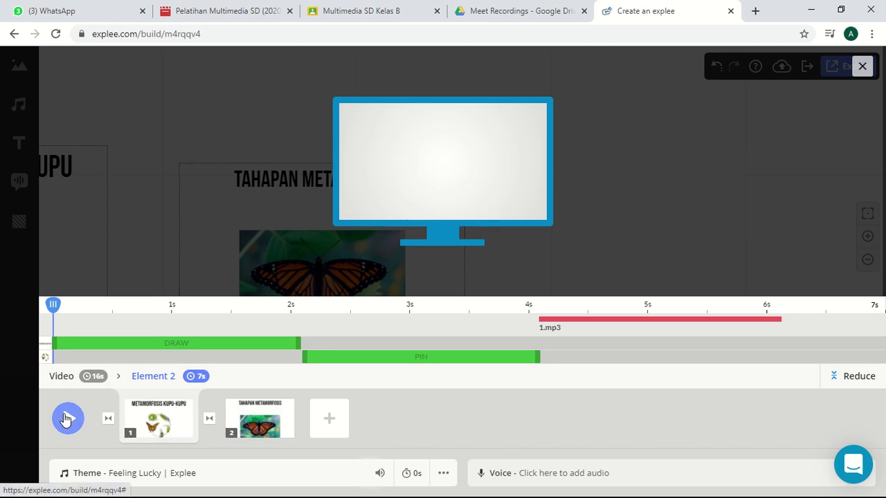
{"action": "left_click", "coordinate": [66, 420]}
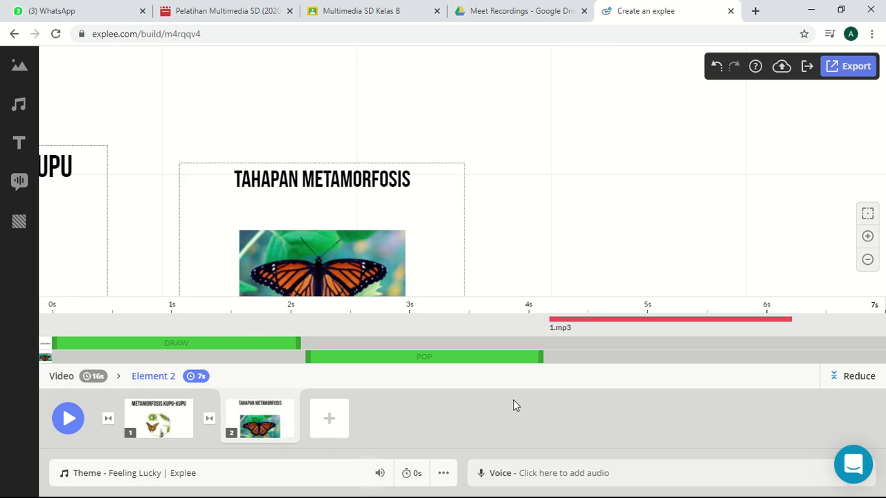
{"action": "left_click_drag", "start_coordinate": [574, 263], "coordinate": [604, 208]}
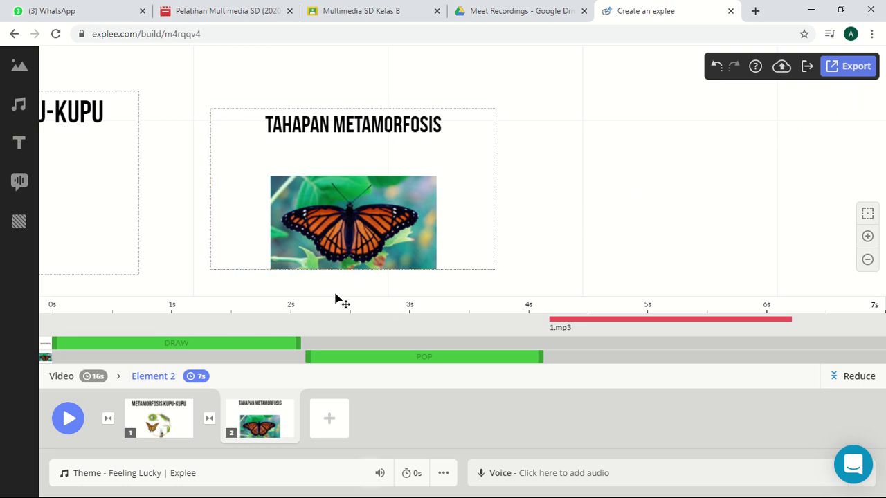
{"action": "left_click", "coordinate": [851, 65]}
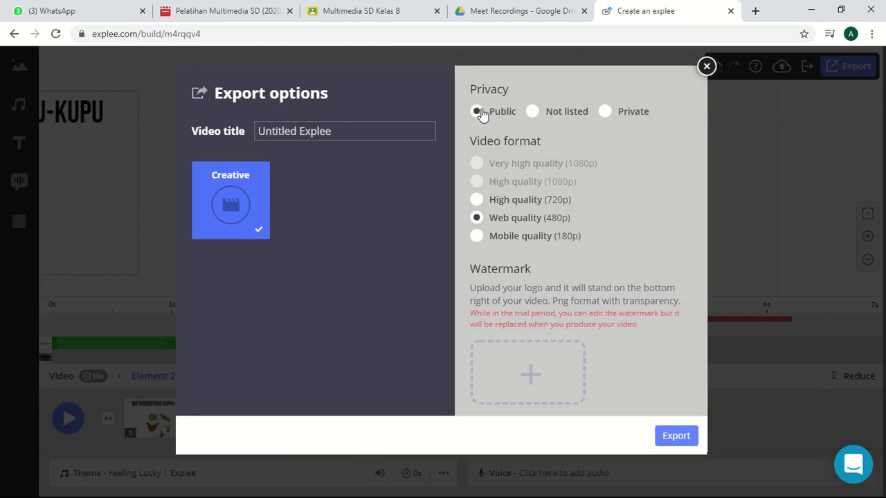
{"action": "left_click", "coordinate": [168, 136]}
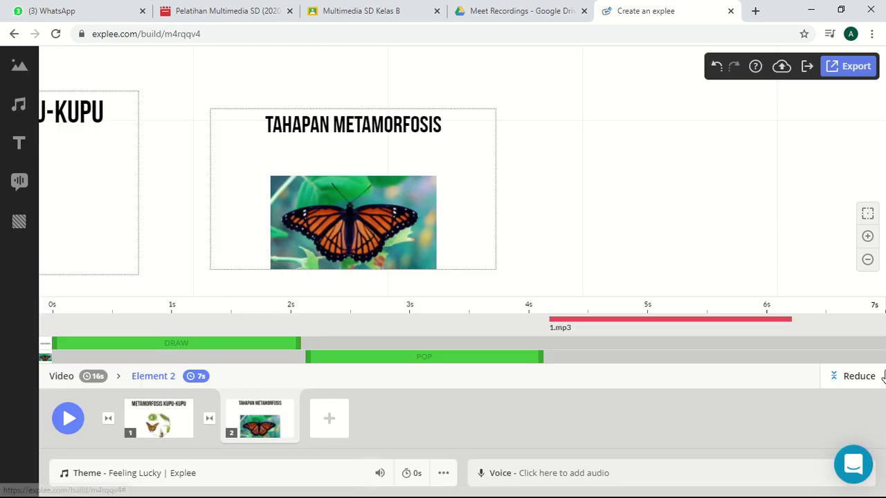
Open the export options and replace the video title with "Metamorfosis 1"
{"action": "left_click", "coordinate": [852, 67]}
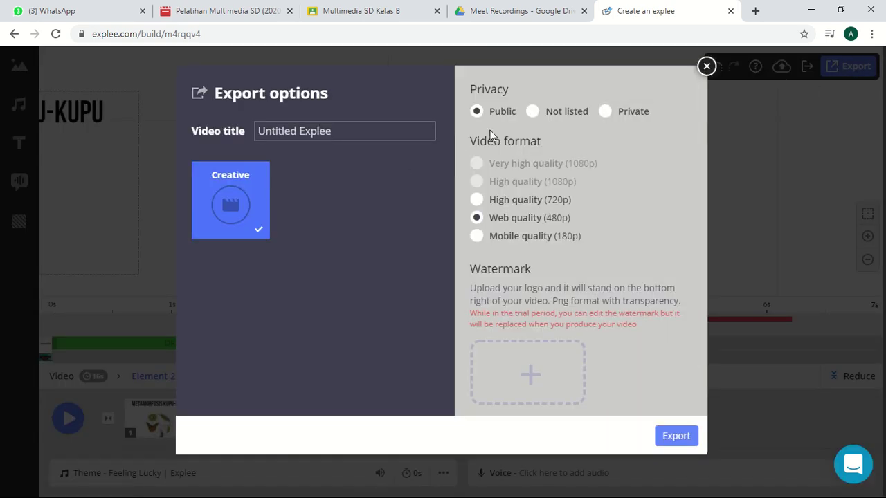
{"action": "left_click", "coordinate": [346, 131]}
{"action": "key", "text": "BackSpace"}
{"action": "key", "text": "BackSpace"}
{"action": "key", "text": "BackSpace"}
{"action": "key", "text": "BackSpace"}
{"action": "key", "text": "BackSpace"}
{"action": "key", "text": "BackSpace"}
{"action": "key", "text": "BackSpace"}
{"action": "key", "text": "BackSpace"}
{"action": "key", "text": "BackSpace"}
{"action": "key", "text": "BackSpace"}
{"action": "key", "text": "BackSpace"}
{"action": "key", "text": "BackSpace"}
{"action": "key", "text": "BackSpace"}
{"action": "key", "text": "BackSpace"}
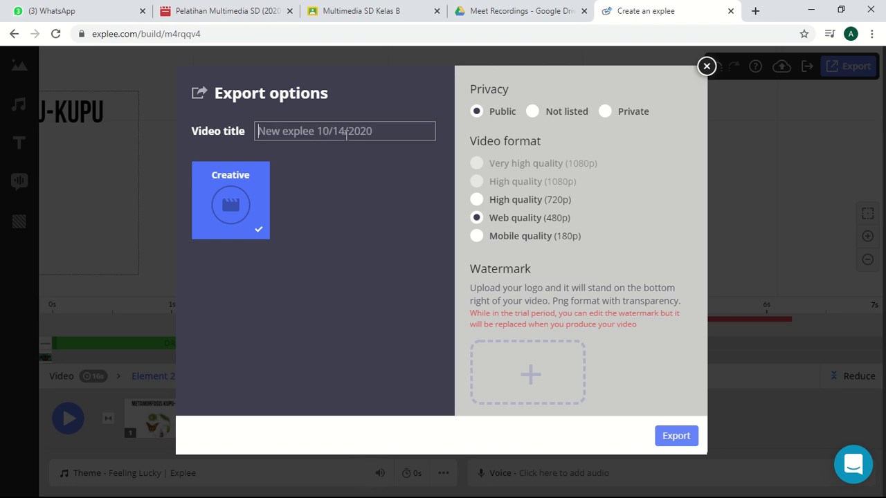
{"action": "type", "text": "Meta"}
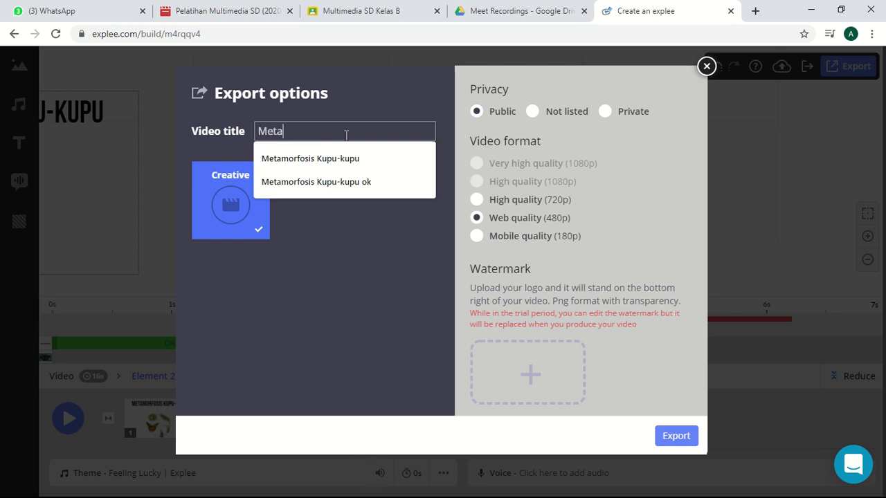
{"action": "type", "text": "morfosis 1"}
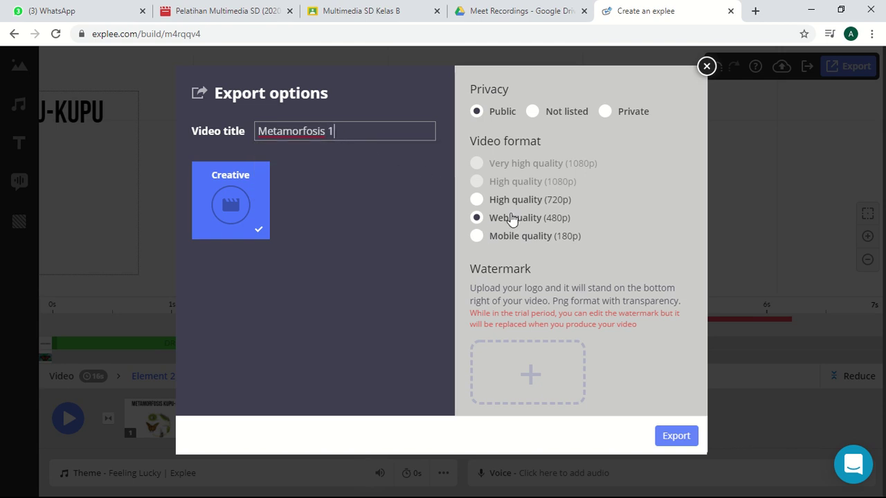
Export the Metamorfosis 1 video with Public privacy and wait for it to be produced
{"action": "left_click", "coordinate": [479, 207]}
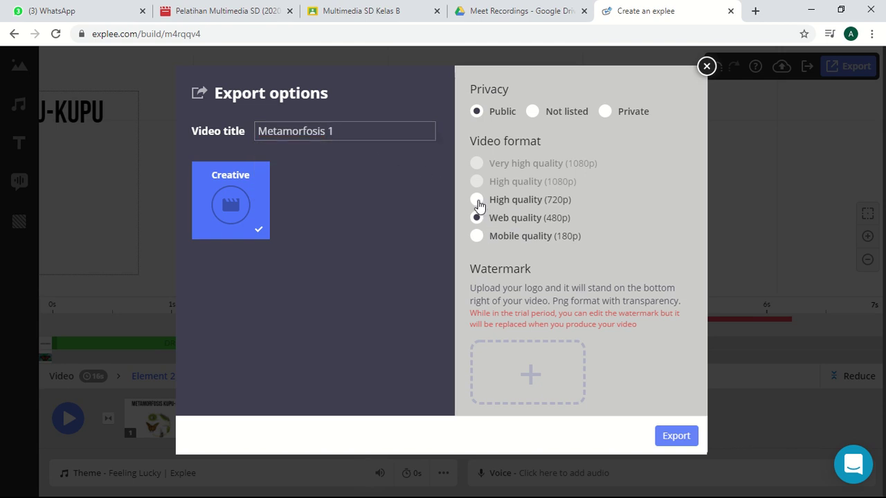
{"action": "left_click", "coordinate": [684, 438]}
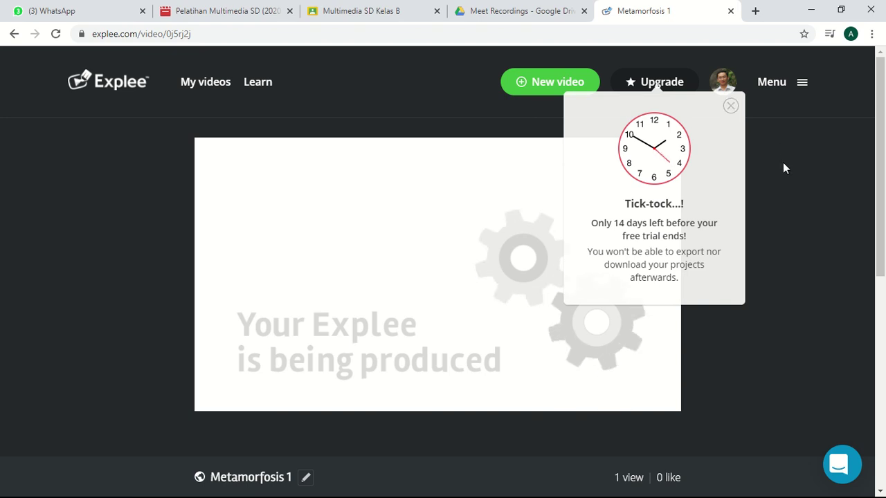
{"action": "mouse_move", "coordinate": [464, 4]}
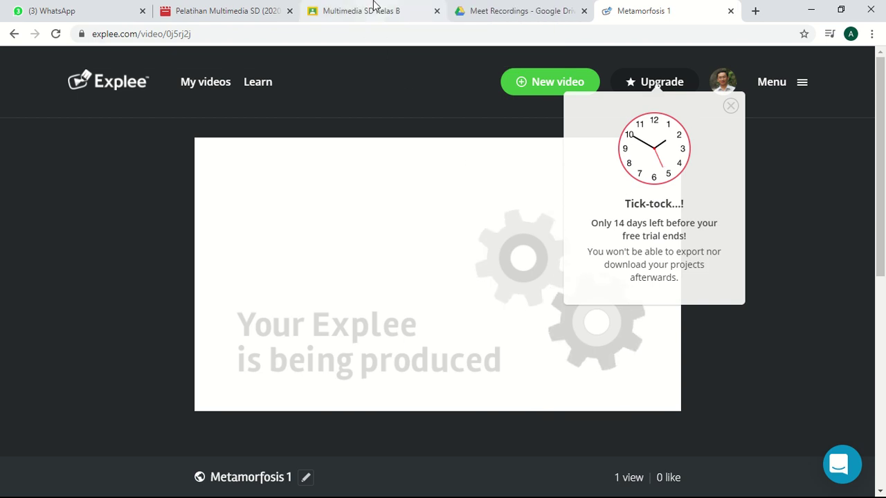
{"action": "mouse_move", "coordinate": [374, 6]}
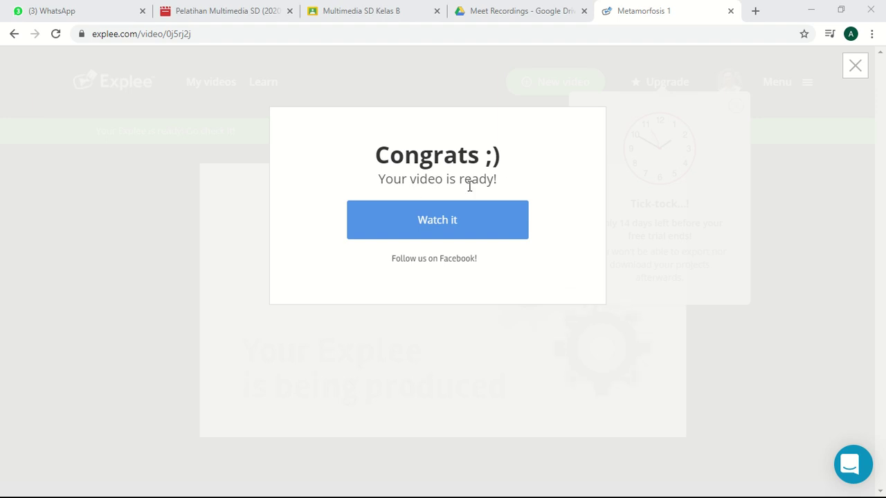
Watch the produced Metamorfosis 1 video and dismiss the free-trial reminder
{"action": "left_click", "coordinate": [447, 231]}
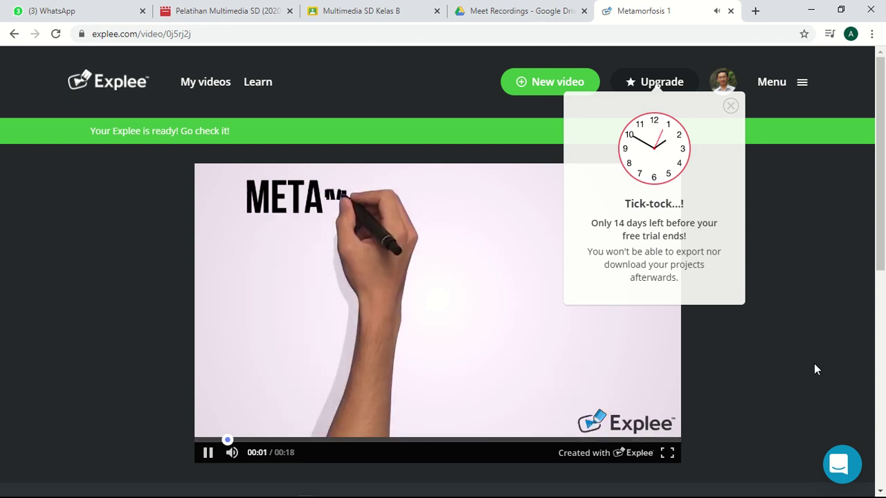
{"action": "left_click", "coordinate": [730, 106]}
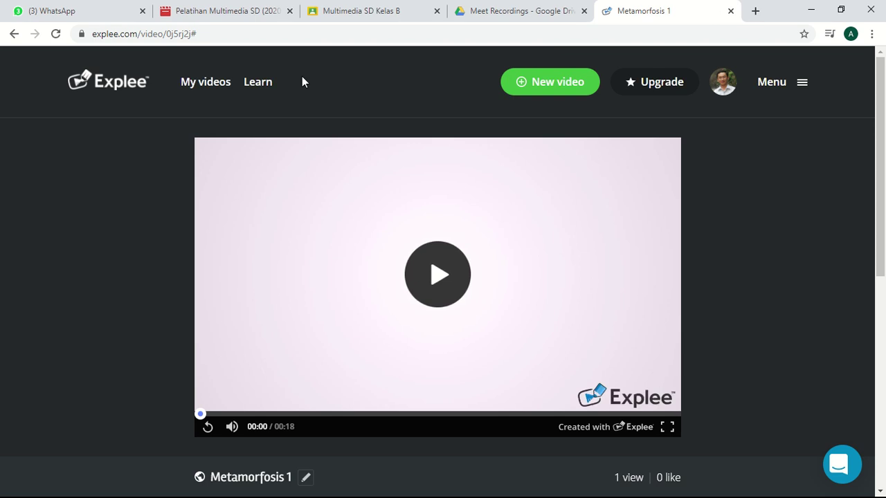
Download the Metamorfosis 1 video from the list of own videos and show the downloaded file in its folder
{"action": "left_click", "coordinate": [204, 82]}
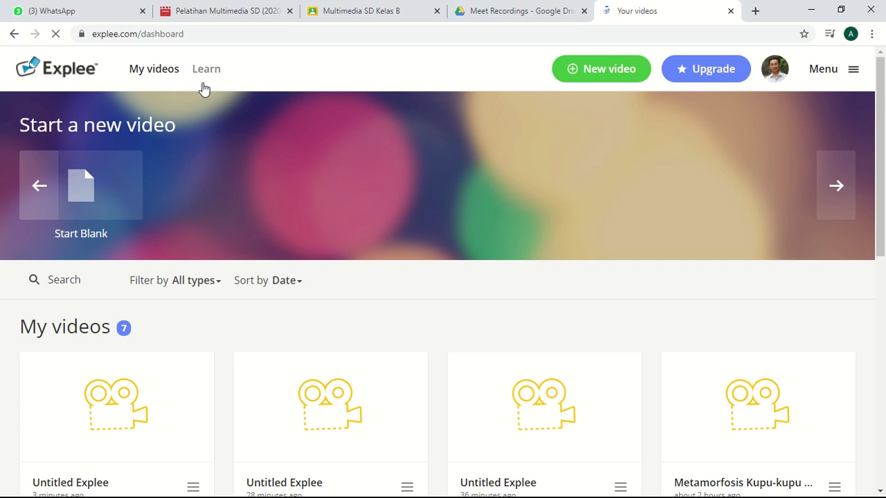
{"action": "scroll", "coordinate": [162, 377], "scroll_direction": "down", "scroll_amount": 3}
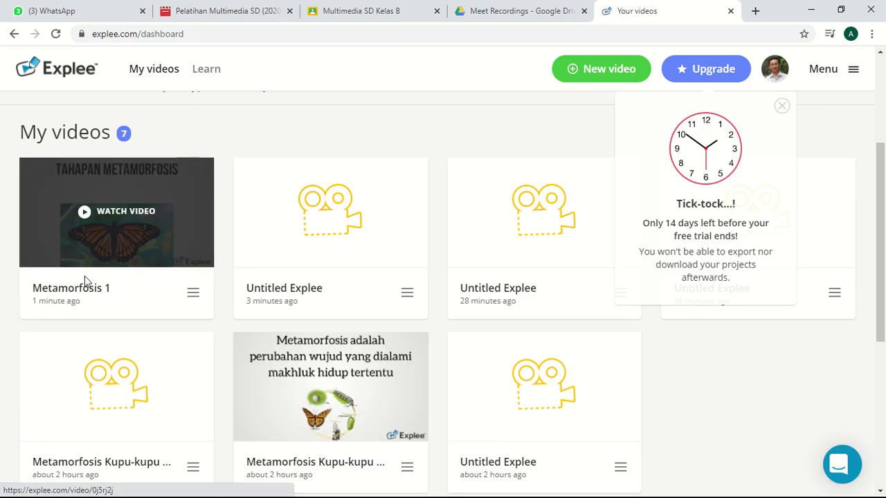
{"action": "left_click", "coordinate": [194, 294]}
{"action": "left_click", "coordinate": [139, 204]}
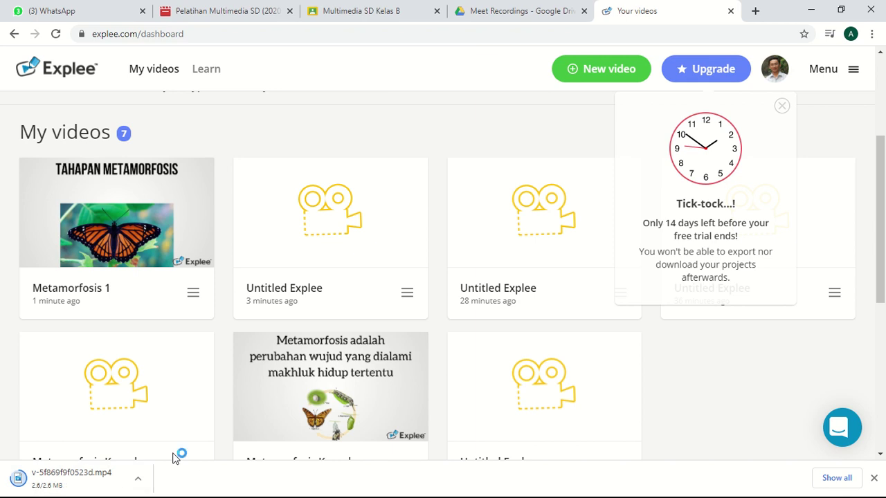
{"action": "left_click", "coordinate": [138, 480]}
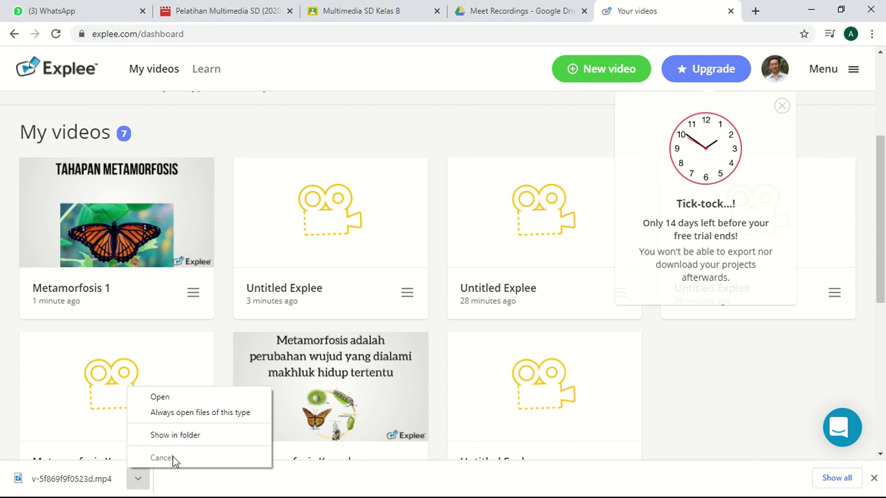
{"action": "left_click", "coordinate": [186, 437]}
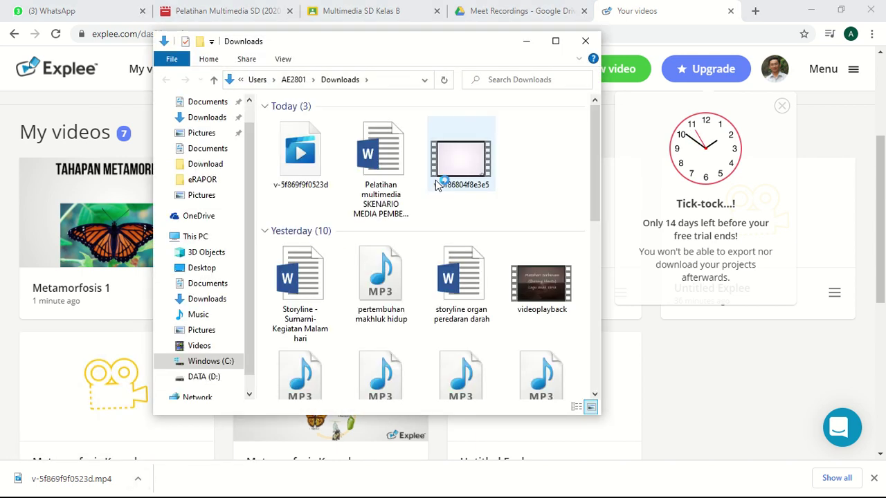
Rename the older video file v-5f86804f8e3e5 in Downloads as "Metamorfosis Kupu-kupu 1"
{"action": "right_click", "coordinate": [455, 161]}
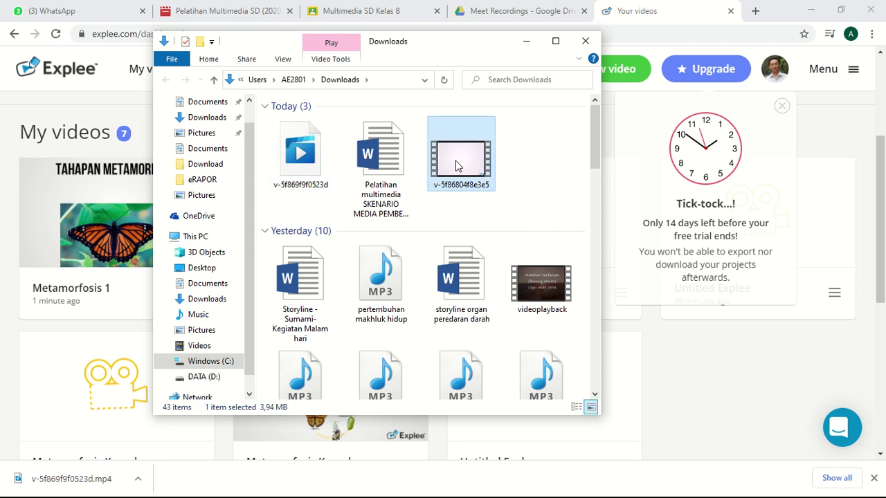
{"action": "left_click", "coordinate": [526, 424]}
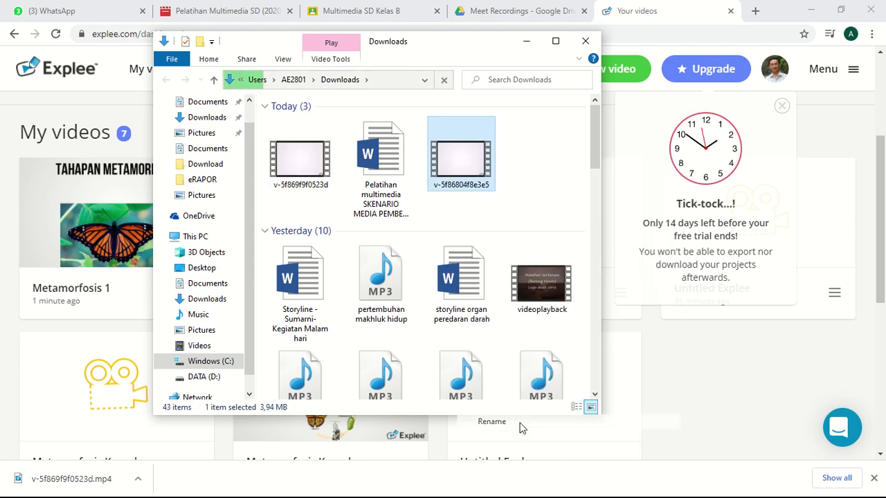
{"action": "type", "text": "Meta"}
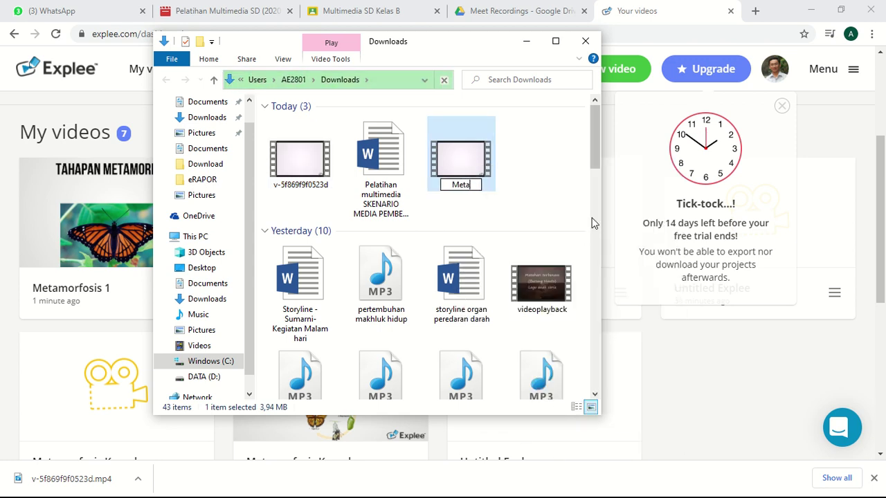
{"action": "type", "text": "morfosis Kupu-kupu"}
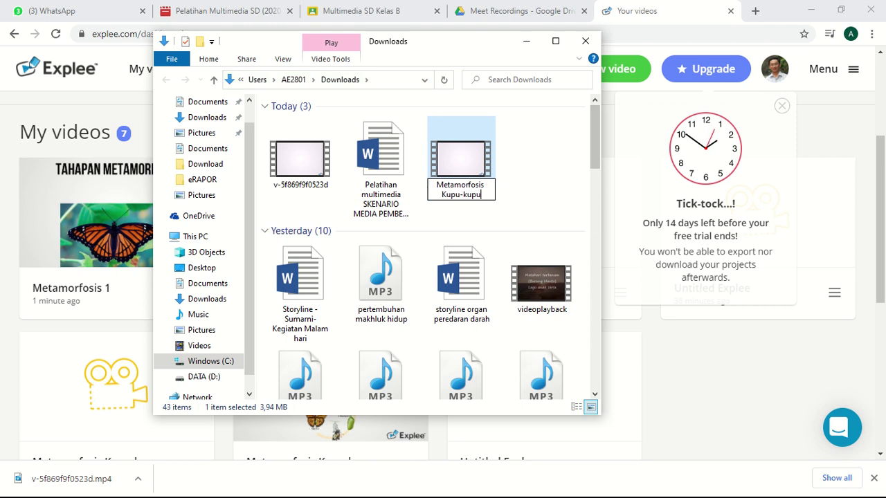
{"action": "type", "text": " 1"}
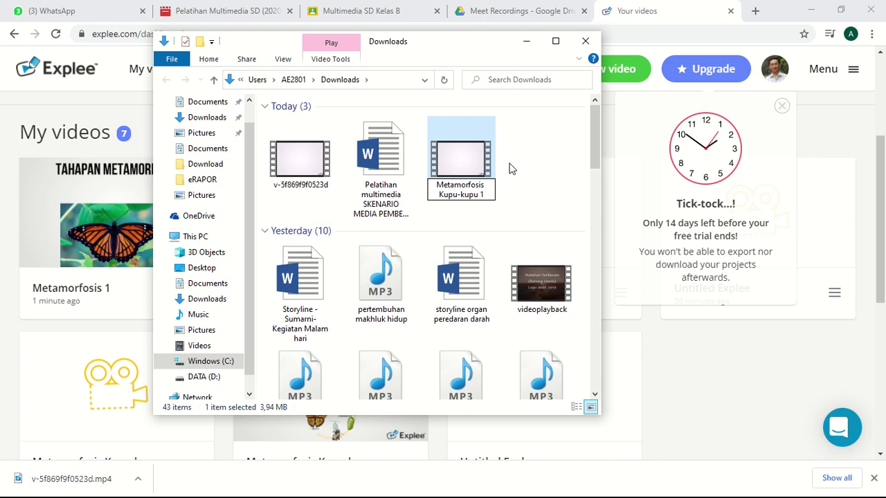
{"action": "left_click", "coordinate": [510, 168]}
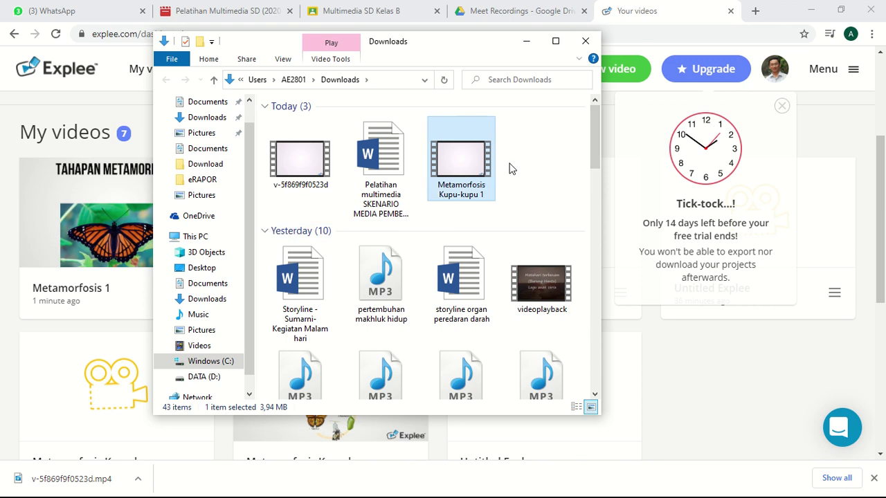
Play the Metamorfosis Kupu-kupu 1 video and the new download v-5f869f9f0523d, closing the player after each
{"action": "double_click", "coordinate": [462, 161]}
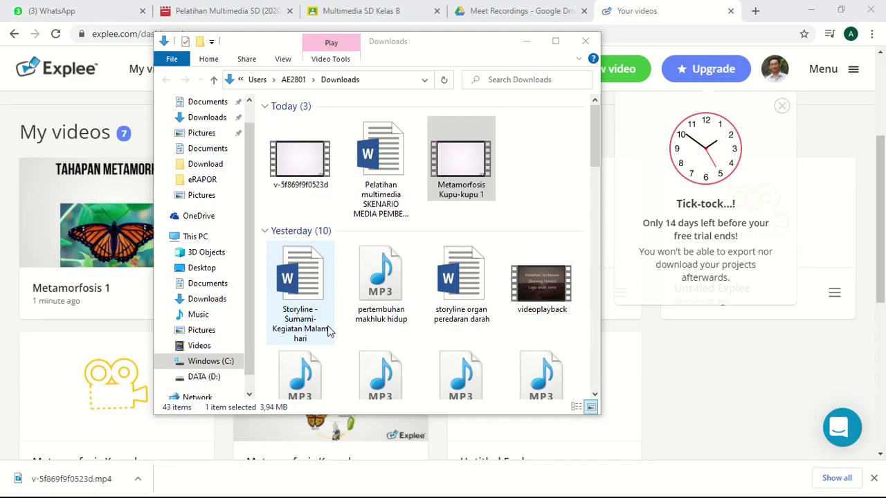
{"action": "key", "text": "alt+F4"}
{"action": "left_click", "coordinate": [294, 171]}
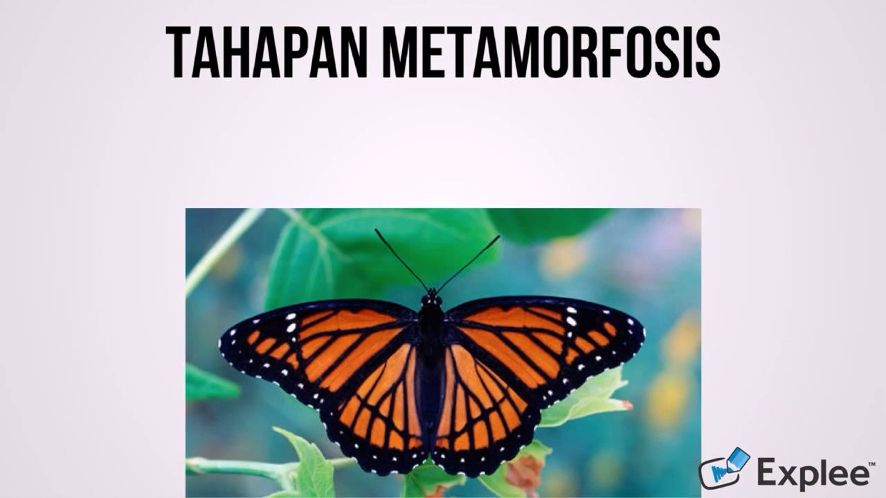
{"action": "mouse_move", "coordinate": [617, 163]}
{"action": "left_click", "coordinate": [828, 455]}
{"action": "left_click", "coordinate": [861, 11]}
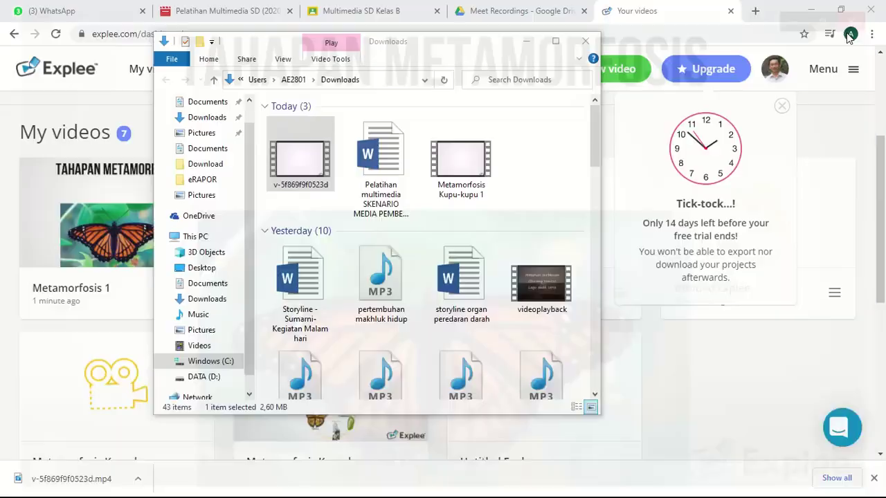
Rename the downloaded video v-5f869f9f0523d as "Metamorfosis kupu-kupu", accepting the suggested suffix (2)
{"action": "right_click", "coordinate": [308, 158]}
{"action": "left_click", "coordinate": [384, 416]}
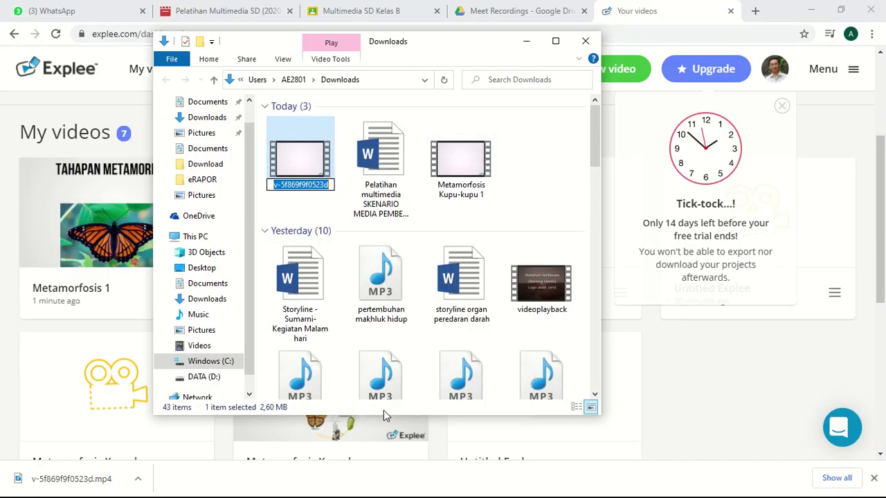
{"action": "type", "text": "Metamorfosis kupu-kupu"}
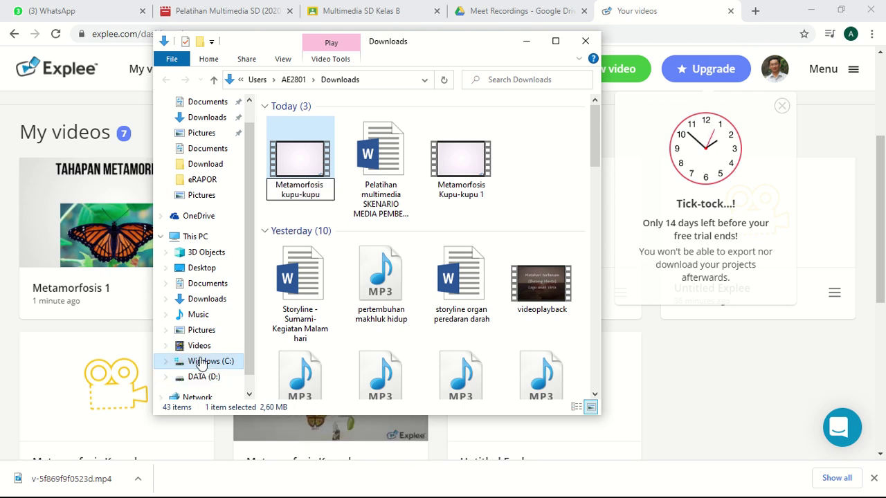
{"action": "key", "text": "Return"}
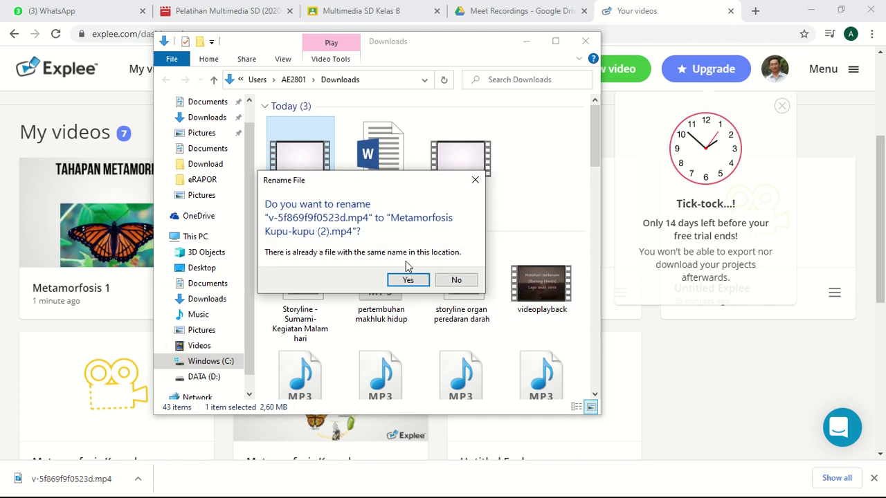
{"action": "left_click", "coordinate": [407, 280]}
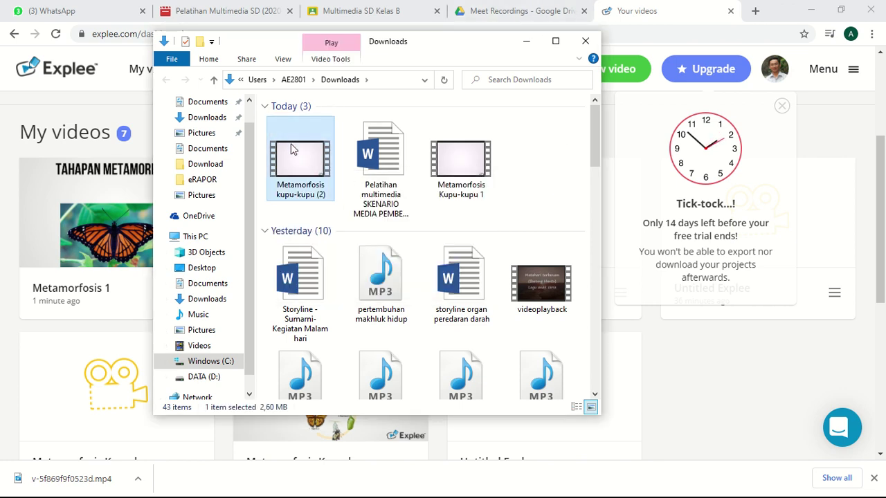
Return to the browser and open youtube.com in a new tab
{"action": "left_click", "coordinate": [705, 6]}
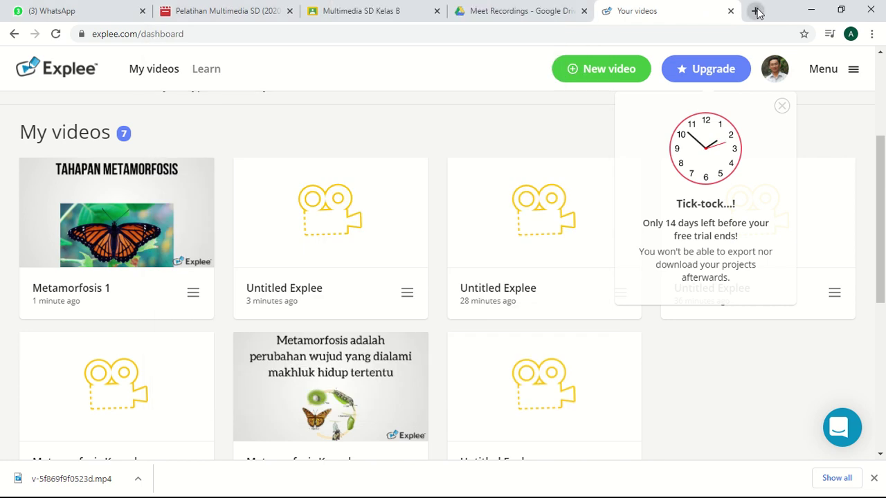
{"action": "left_click", "coordinate": [756, 11]}
{"action": "type", "text": "youtube"}
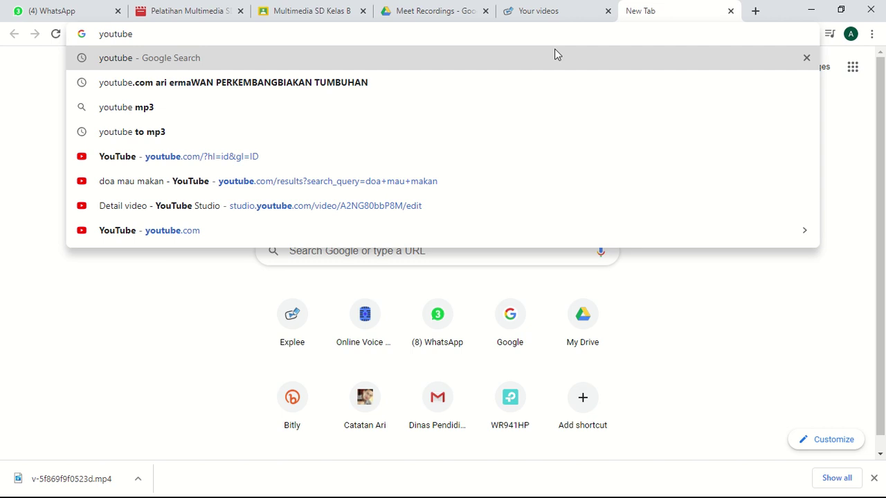
{"action": "type", "text": ".com"}
{"action": "key", "text": "Return"}
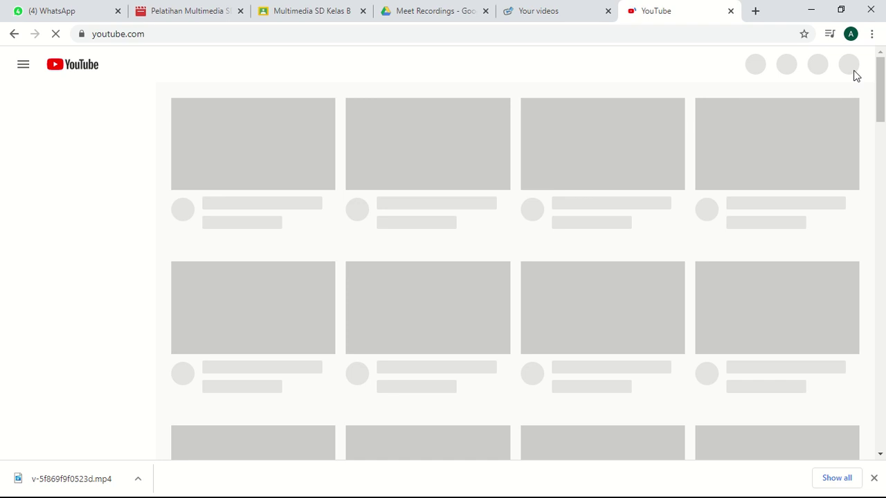
{"action": "left_click", "coordinate": [265, 34]}
{"action": "left_click", "coordinate": [678, 29]}
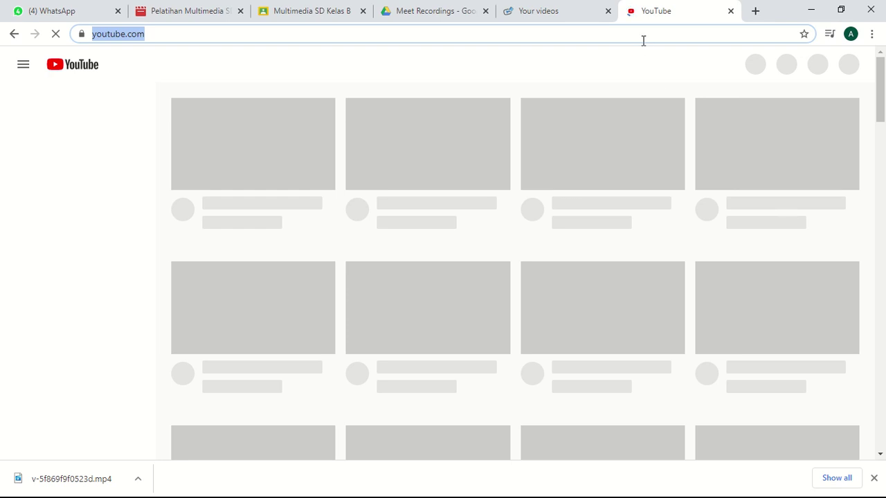
{"action": "mouse_move", "coordinate": [387, 5]}
{"action": "left_click", "coordinate": [353, 26]}
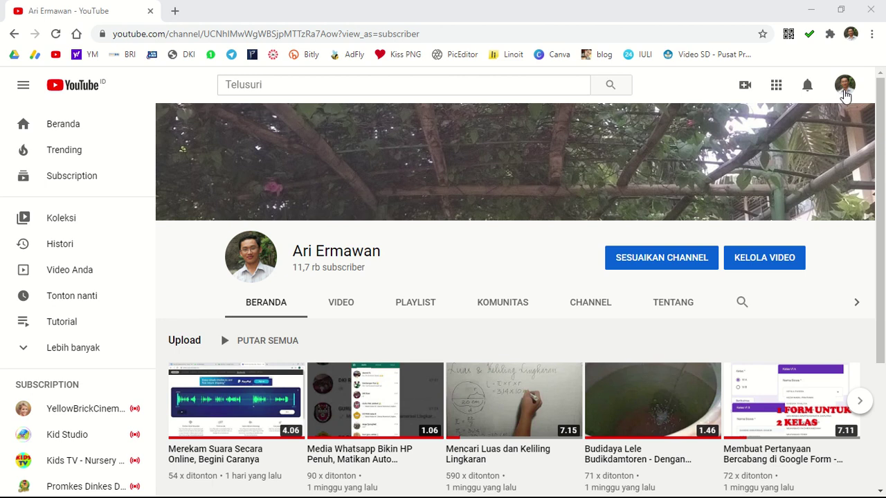
Start a video upload on the YouTube channel and choose the Metamorfosis kupu-kupu (2) file from Downloads
{"action": "left_click", "coordinate": [744, 88]}
{"action": "left_click", "coordinate": [778, 122]}
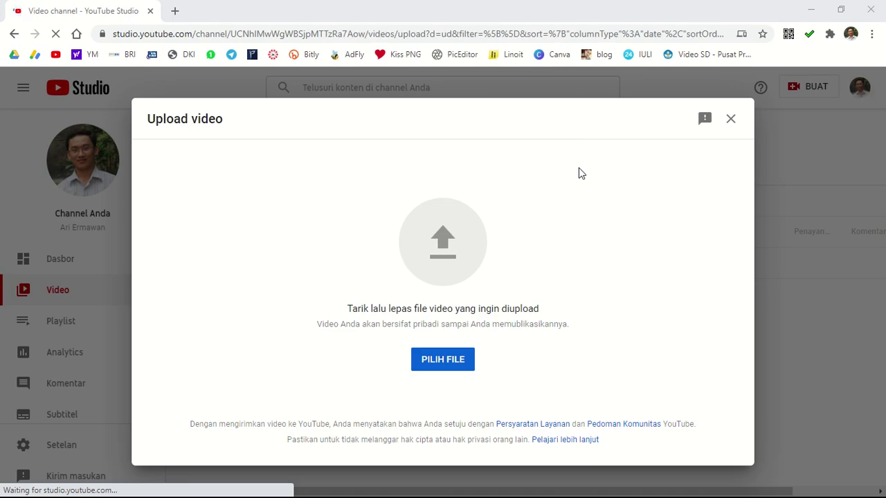
{"action": "left_click", "coordinate": [443, 363]}
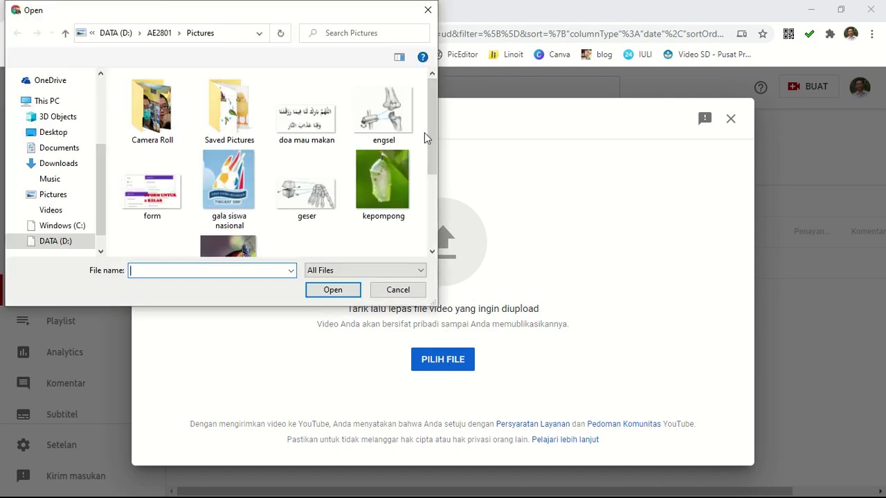
{"action": "left_click_drag", "start_coordinate": [433, 113], "coordinate": [424, 193]}
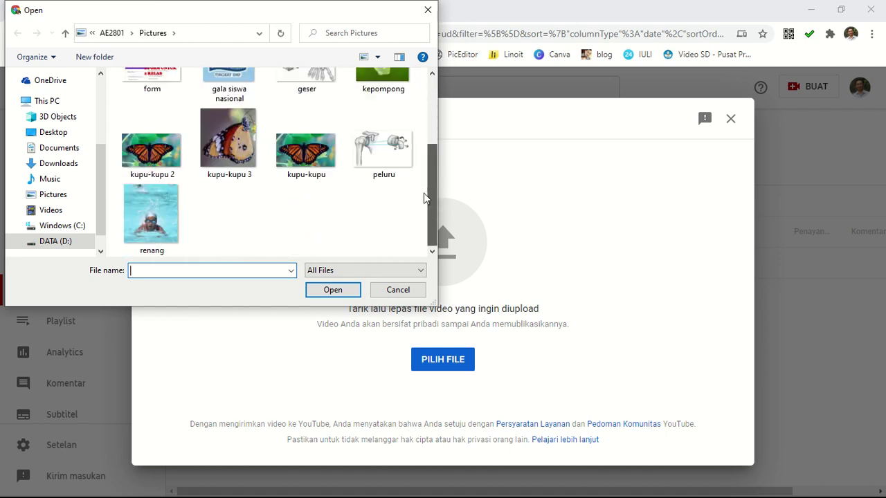
{"action": "left_click", "coordinate": [54, 166]}
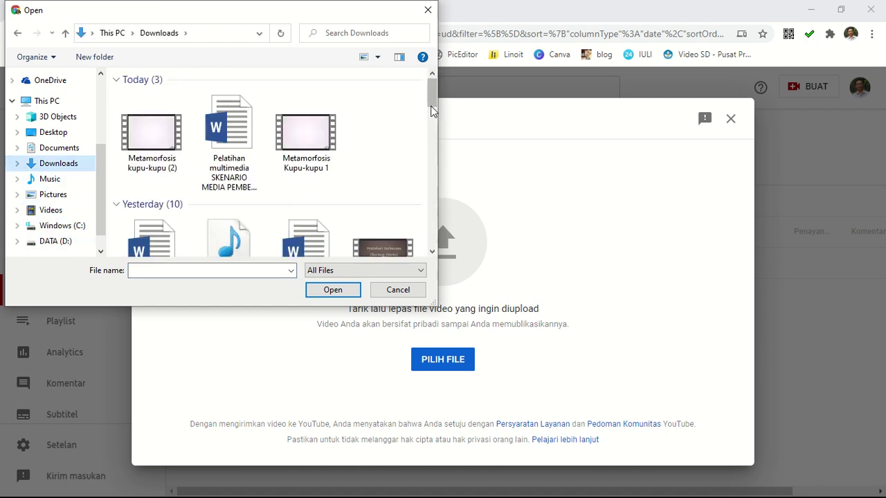
{"action": "left_click", "coordinate": [147, 165]}
{"action": "left_click", "coordinate": [340, 292]}
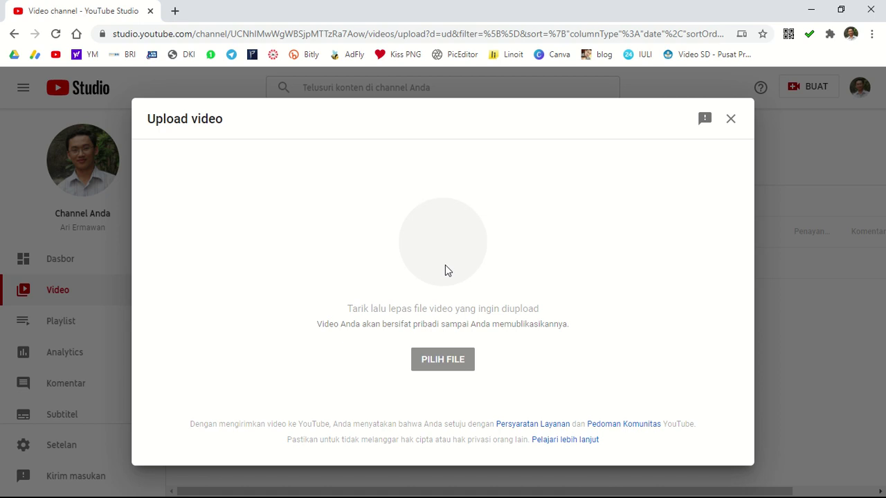
Shorten the video title to "Metamorfosis kupu kupu" and enter the description "Materi Kelas V"
{"action": "triple_click", "coordinate": [330, 265]}
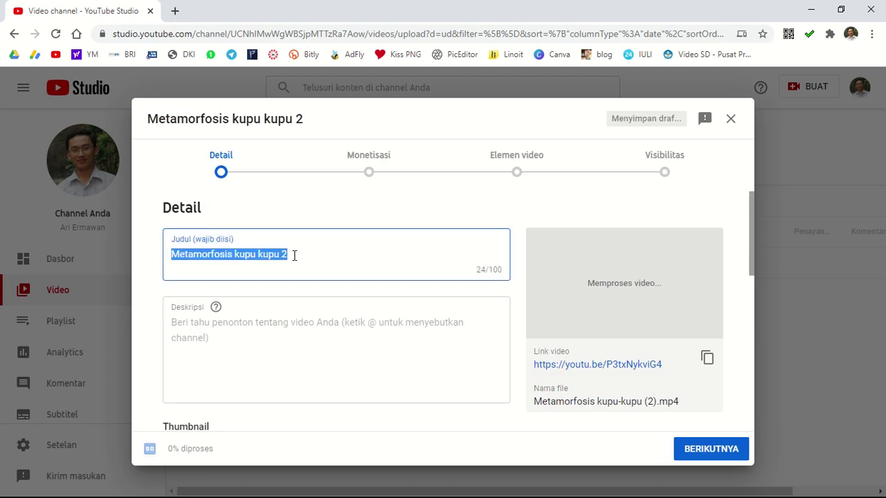
{"action": "left_click", "coordinate": [311, 260]}
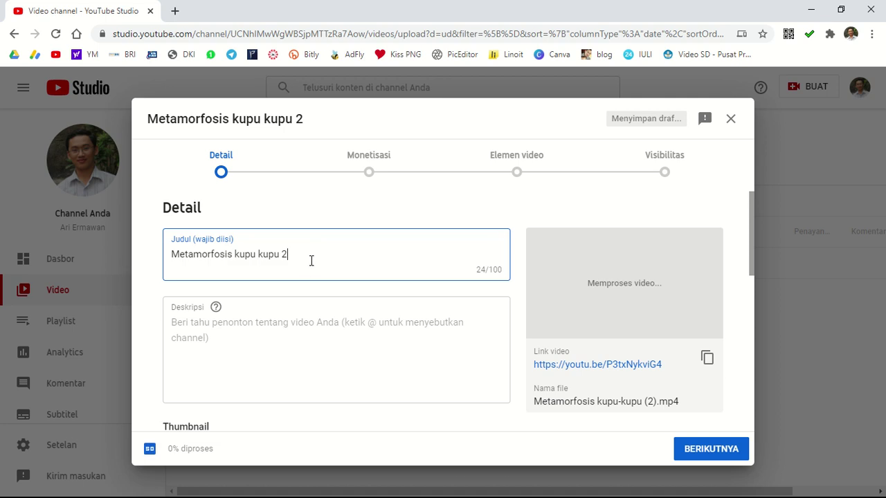
{"action": "key", "text": "BackSpace"}
{"action": "key", "text": "BackSpace"}
{"action": "left_click", "coordinate": [297, 322]}
{"action": "type", "text": "Mater"}
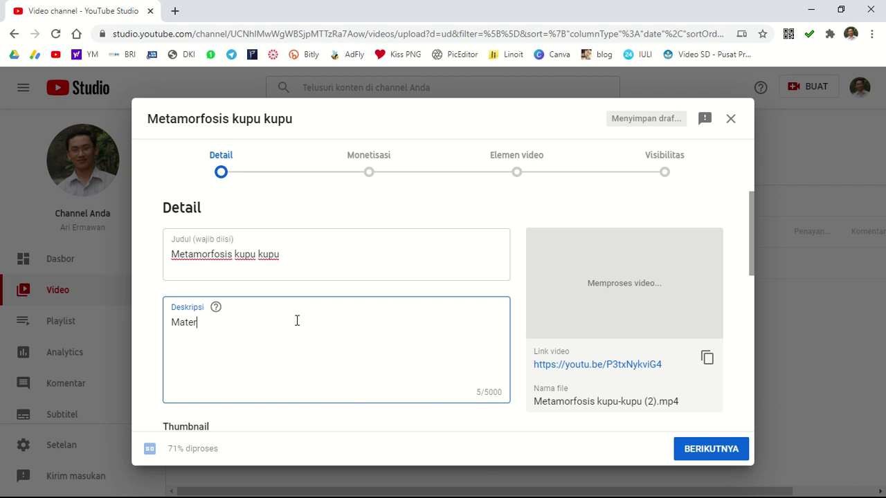
{"action": "type", "text": "i Kelas Vi"}
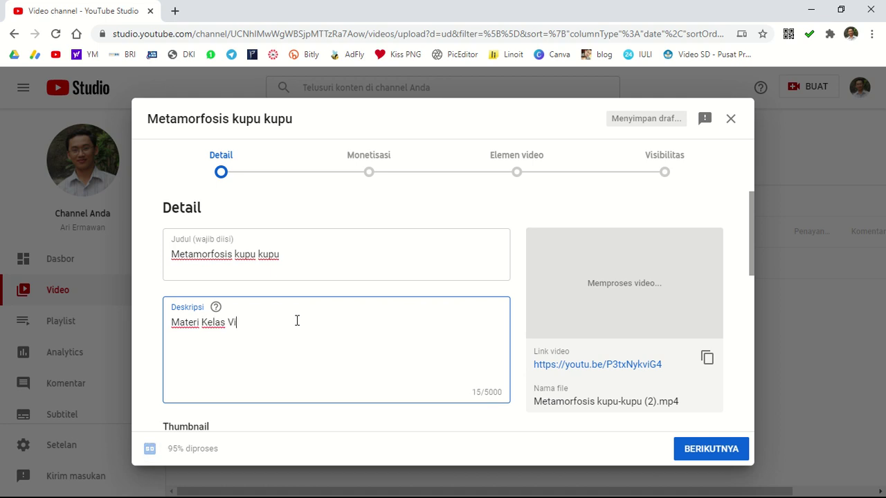
{"action": "key", "text": "BackSpace"}
Keep the audience setting as not made for children and continue to the monetisation stage
{"action": "left_click_drag", "start_coordinate": [752, 209], "coordinate": [755, 280]}
{"action": "left_click_drag", "start_coordinate": [757, 340], "coordinate": [752, 389]}
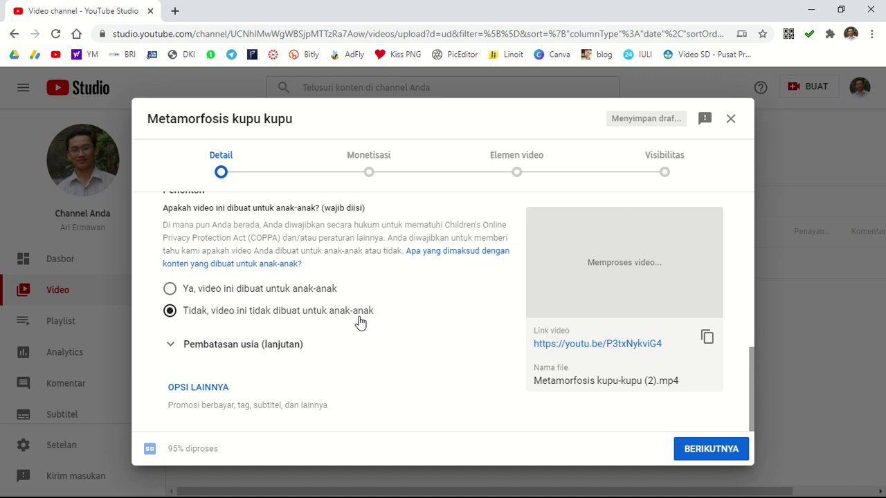
{"action": "left_click", "coordinate": [700, 457]}
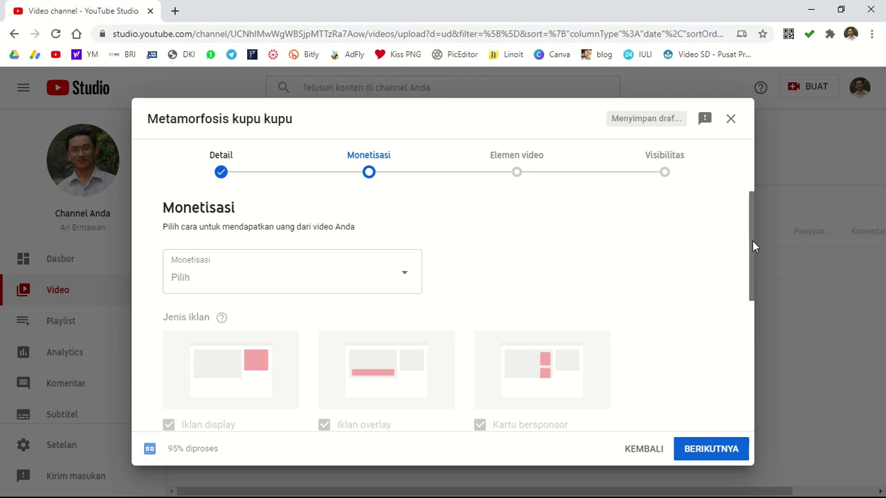
Set the video's monetisation to Nonaktif and continue to the video elements stage
{"action": "left_click_drag", "start_coordinate": [753, 241], "coordinate": [753, 338]}
{"action": "scroll", "coordinate": [741, 387], "scroll_direction": "down", "scroll_amount": 3}
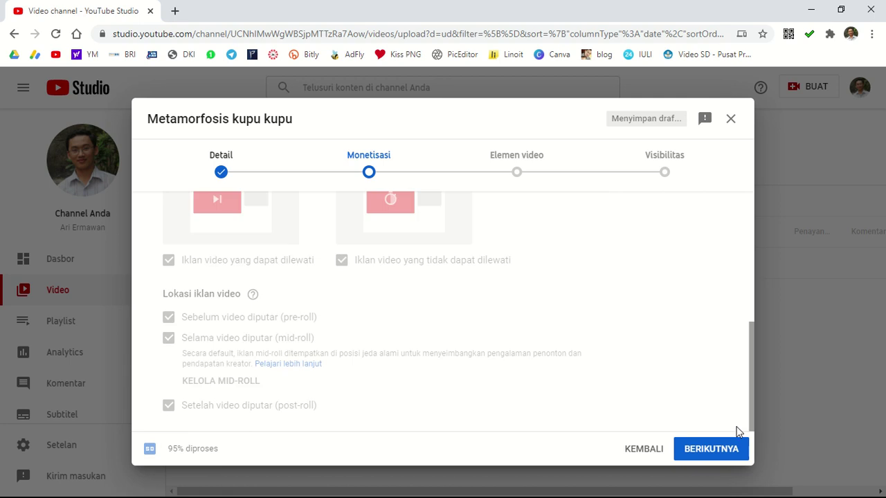
{"action": "left_click", "coordinate": [713, 456]}
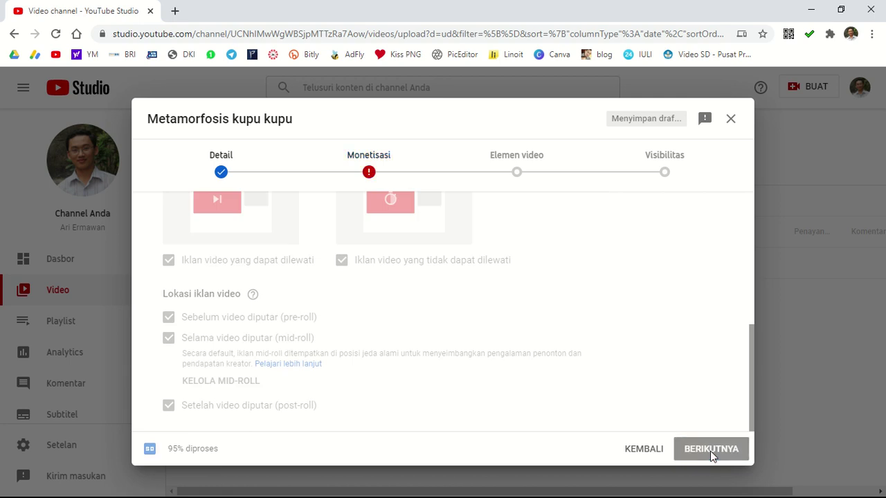
{"action": "left_click_drag", "start_coordinate": [752, 365], "coordinate": [755, 204]}
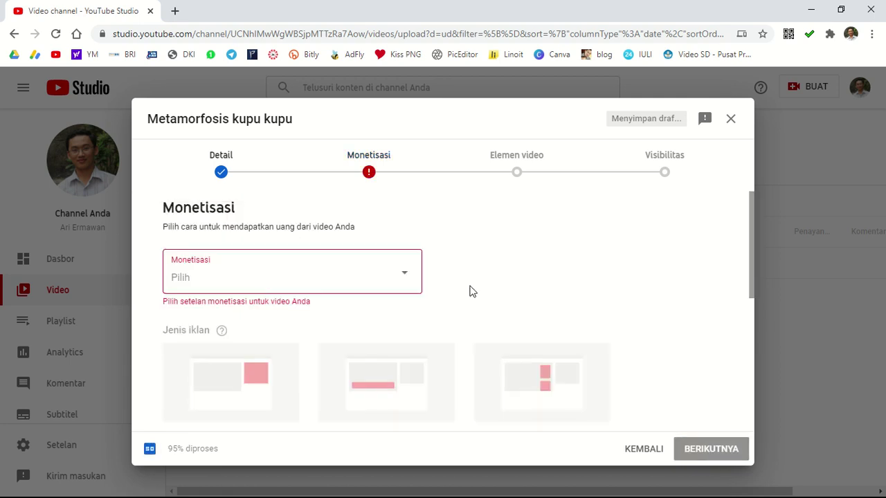
{"action": "left_click", "coordinate": [406, 273]}
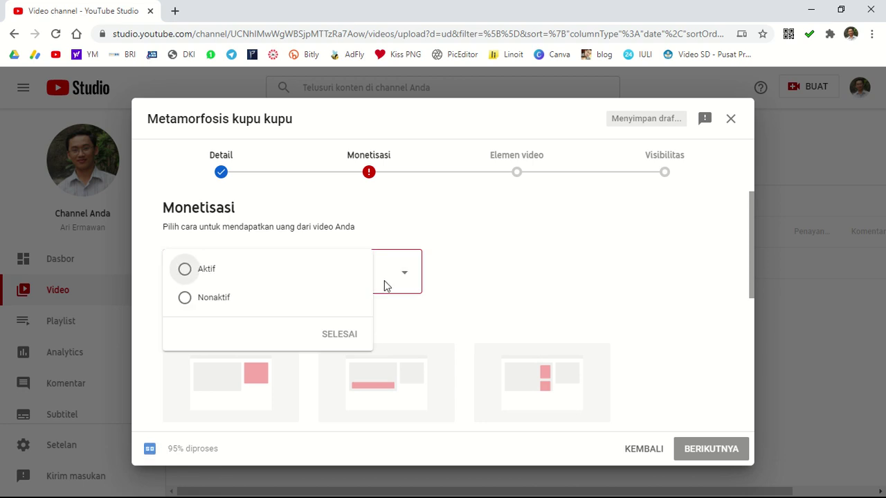
{"action": "left_click", "coordinate": [196, 302]}
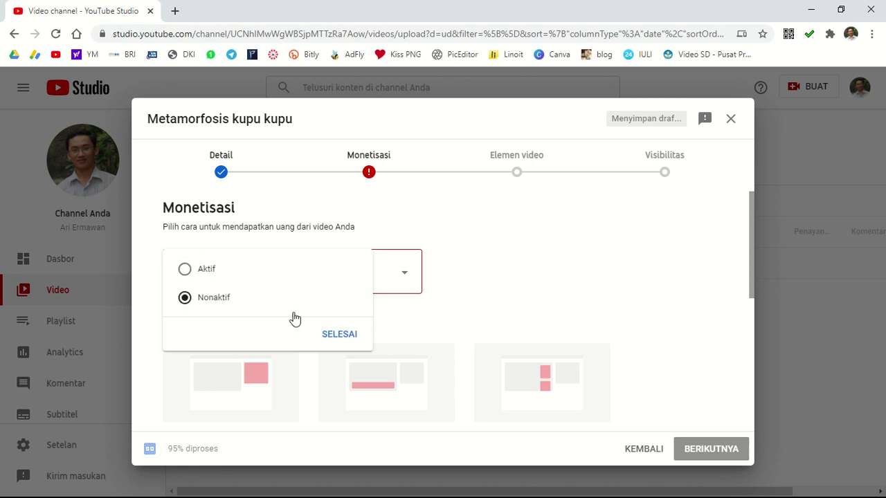
{"action": "left_click", "coordinate": [330, 334]}
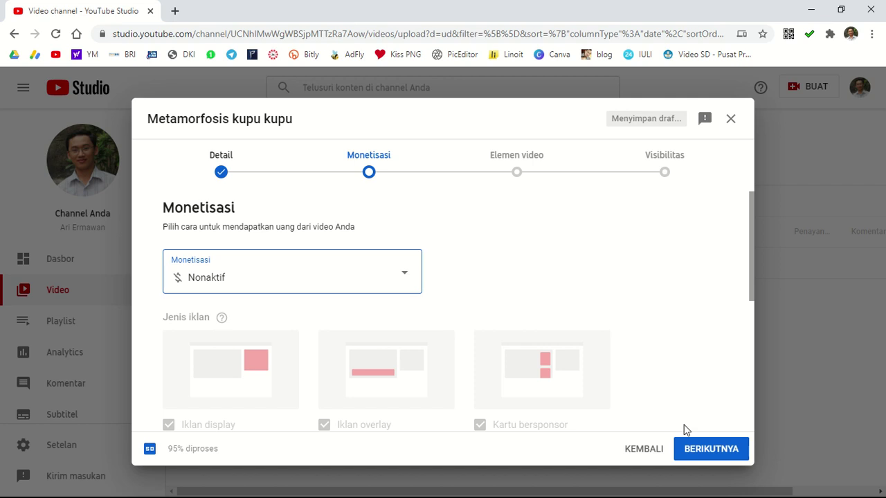
{"action": "left_click", "coordinate": [706, 457]}
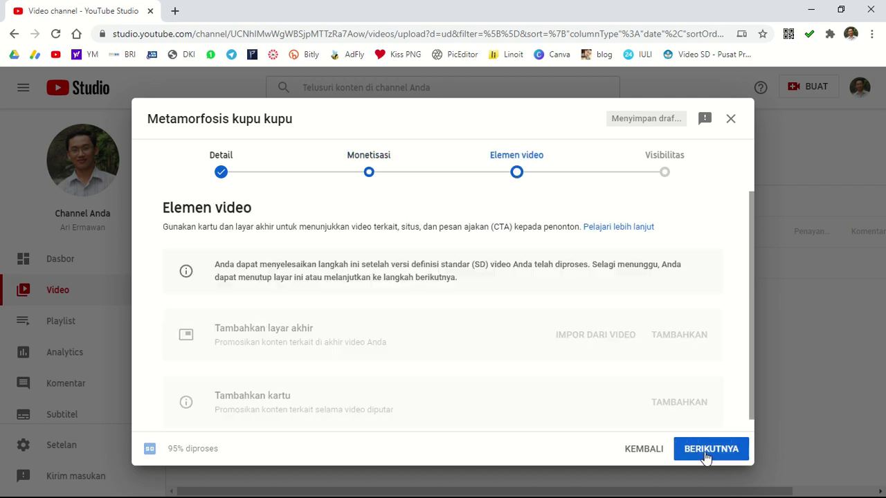
Skip the video elements and set the video's visibility to Publik
{"action": "left_click_drag", "start_coordinate": [753, 244], "coordinate": [760, 319]}
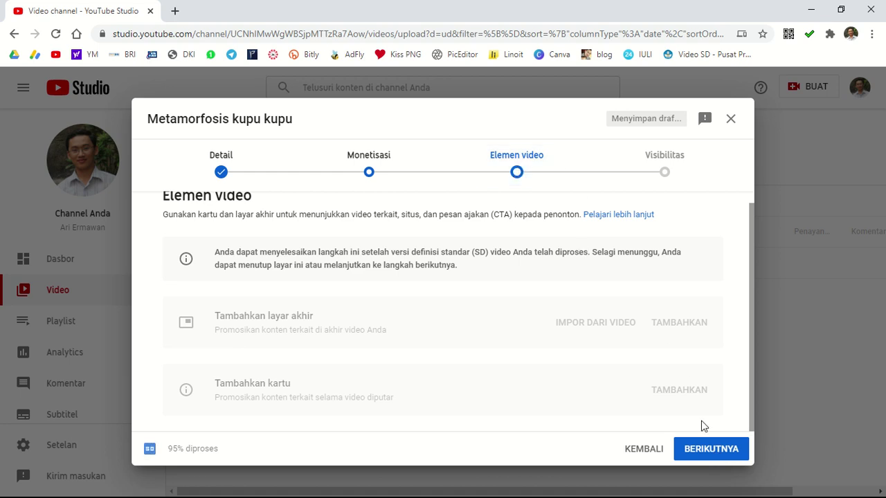
{"action": "left_click", "coordinate": [710, 451]}
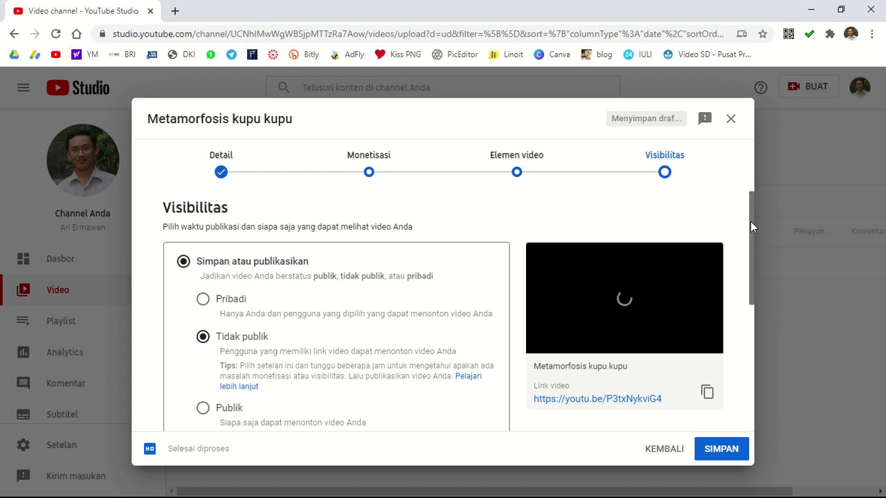
{"action": "left_click_drag", "start_coordinate": [750, 226], "coordinate": [752, 237]}
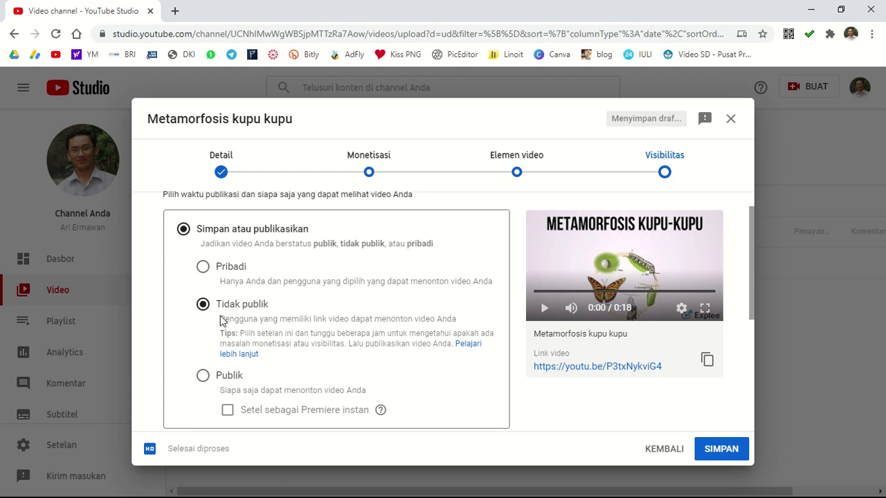
{"action": "left_click", "coordinate": [203, 377]}
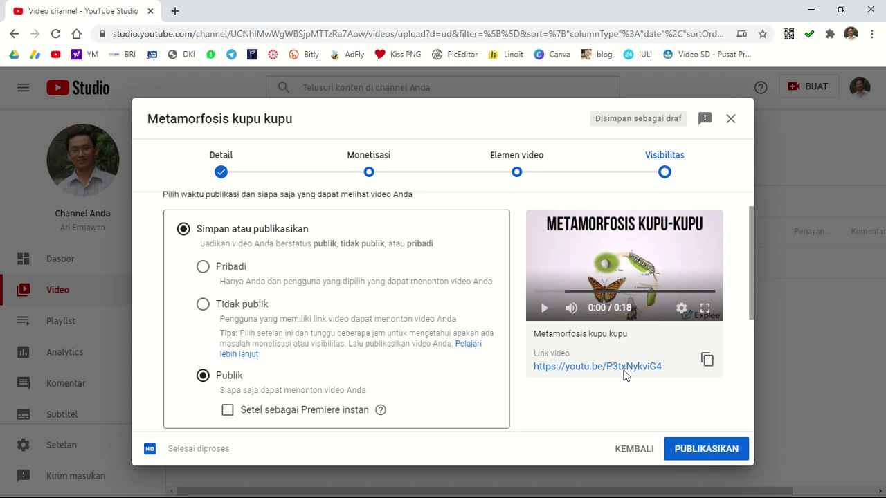
Copy the video link, publish the video and close the publication notice
{"action": "left_click", "coordinate": [708, 362]}
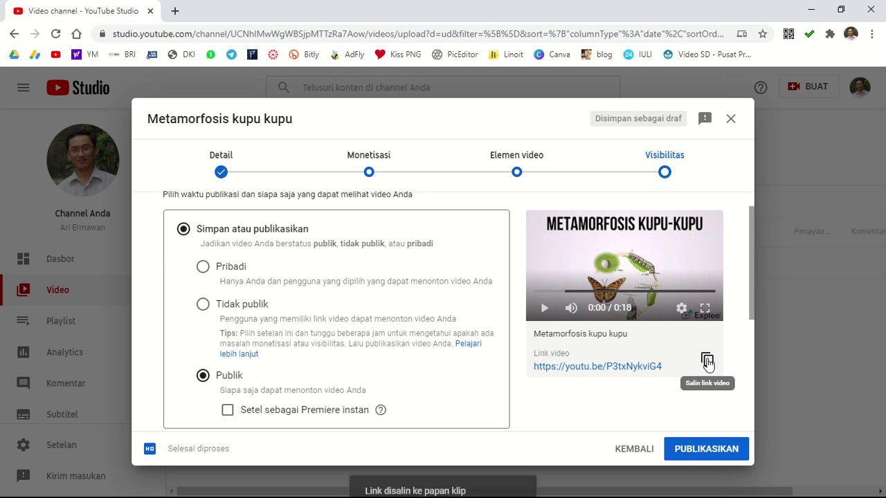
{"action": "left_click", "coordinate": [698, 452]}
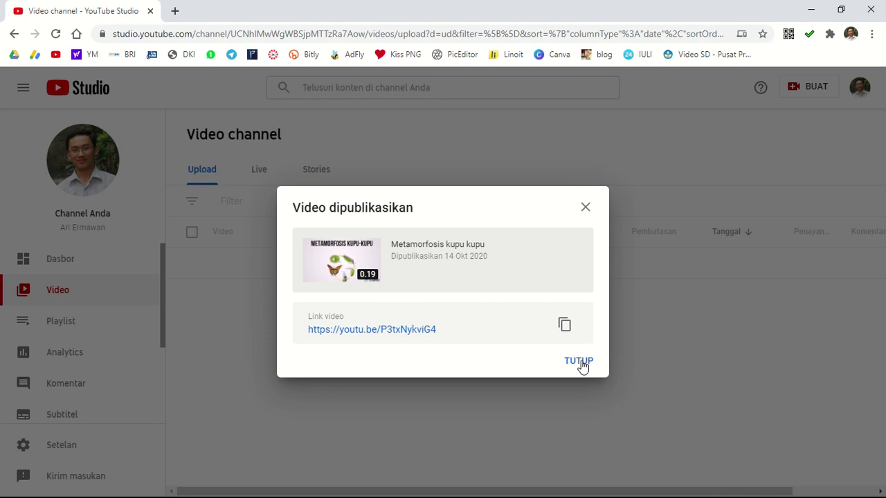
{"action": "left_click", "coordinate": [579, 370]}
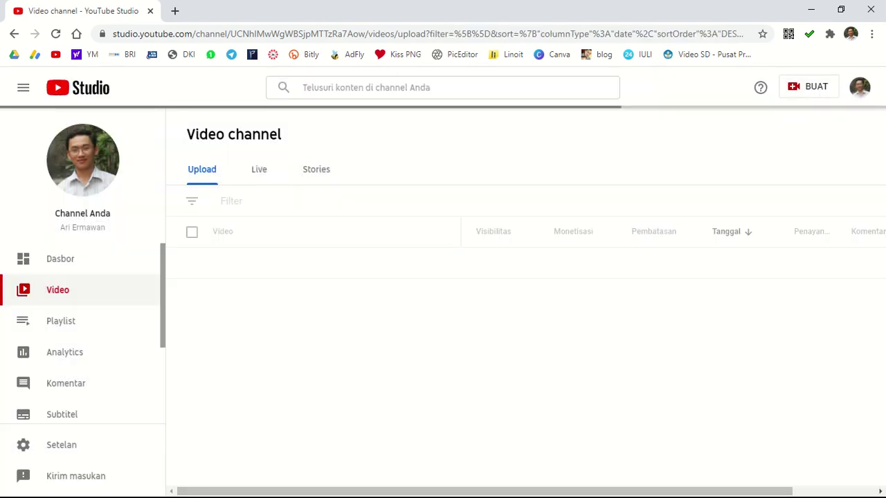
Switch to WhatsApp in the other browser window, search the chats for "note" and open the My Notes chat
{"action": "left_click", "coordinate": [810, 15]}
{"action": "left_click", "coordinate": [815, 7]}
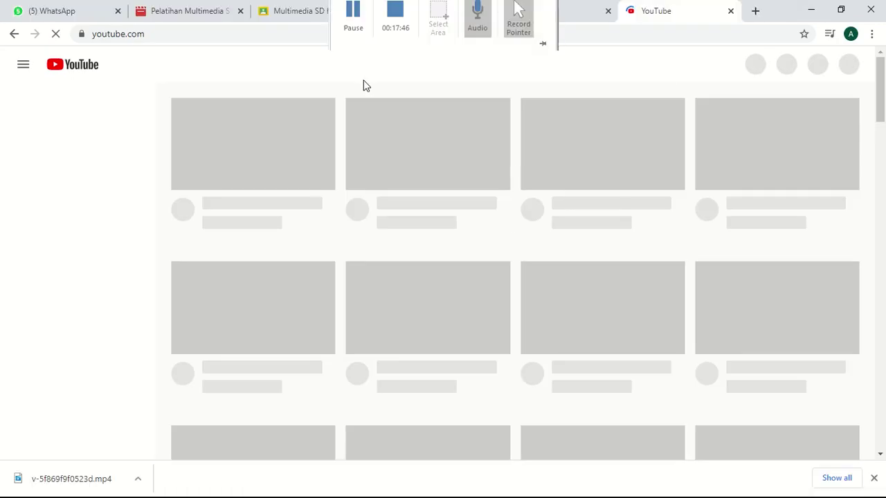
{"action": "left_click", "coordinate": [83, 8]}
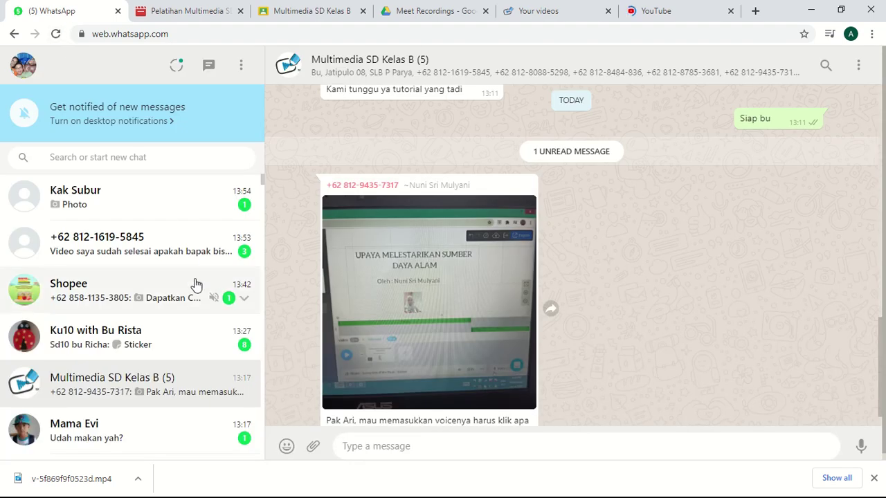
{"action": "left_click", "coordinate": [173, 158]}
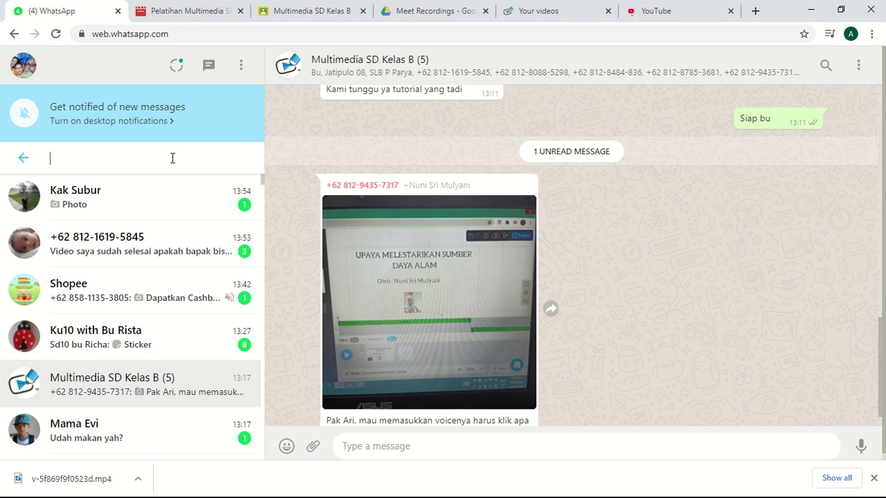
{"action": "type", "text": "note"}
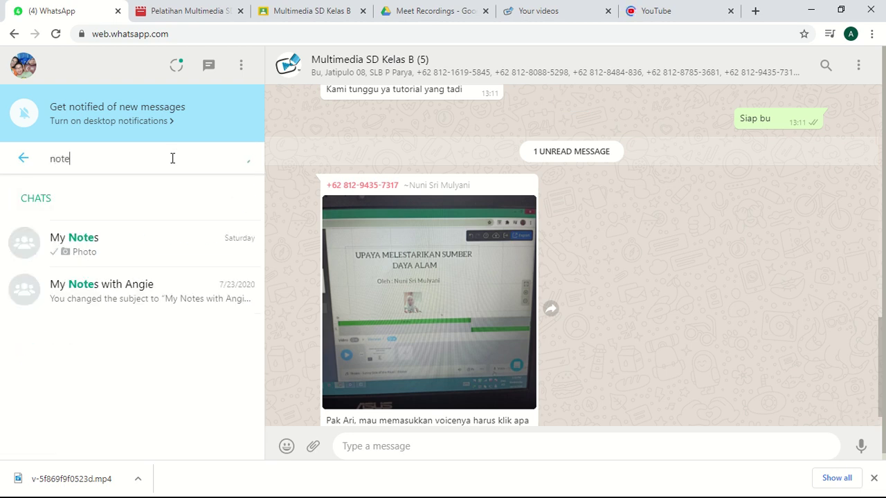
{"action": "left_click", "coordinate": [119, 257]}
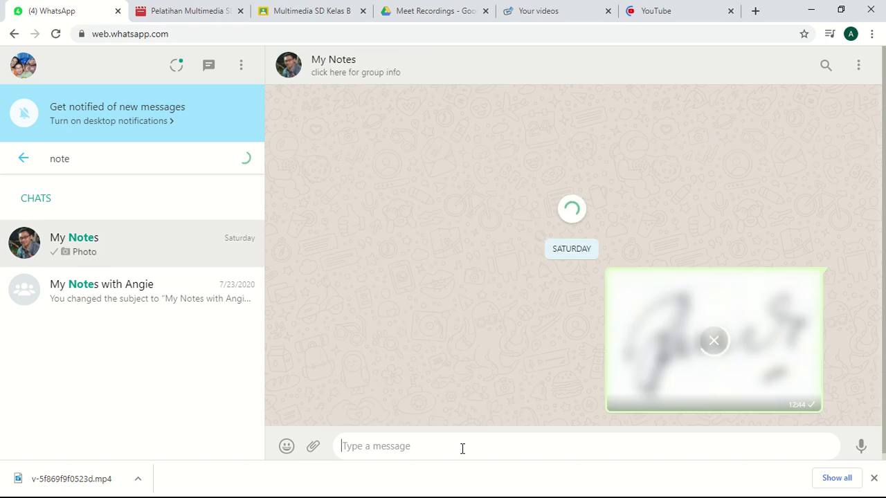
{"action": "key", "text": "ctrl+v"}
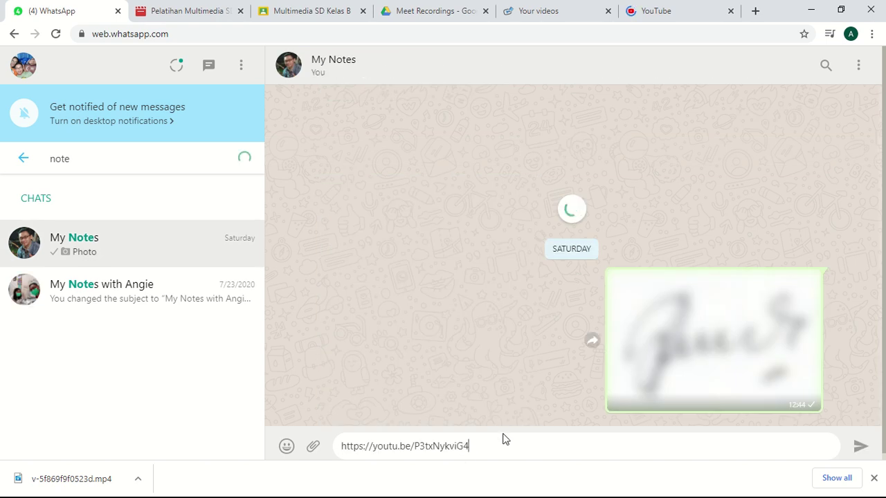
{"action": "key", "text": "Return"}
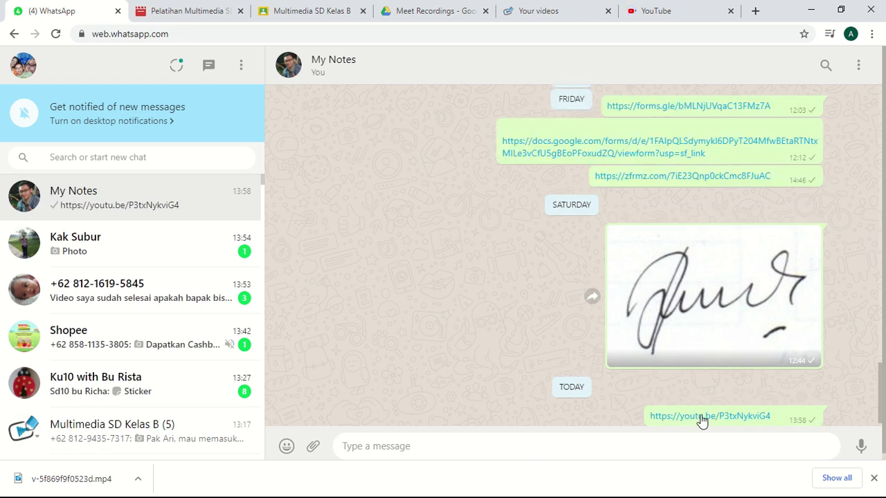
{"action": "left_click", "coordinate": [701, 417]}
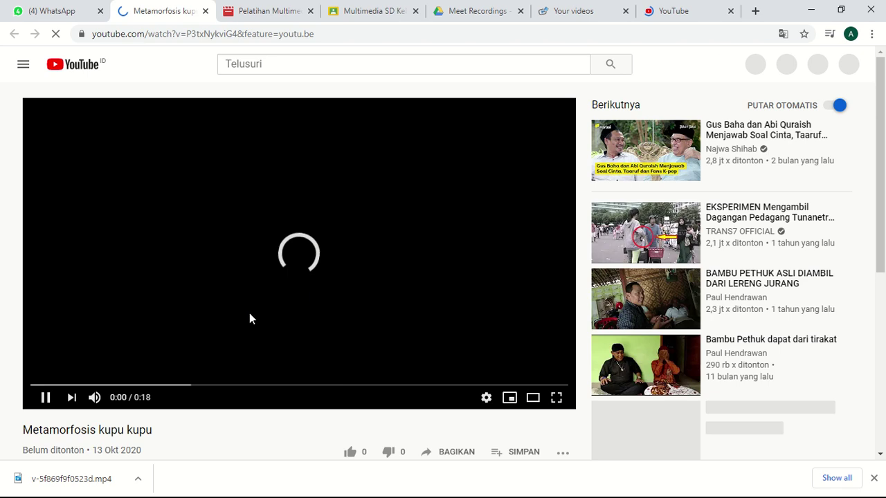
Review the title and description of the Metamorfosis kupu kupu video on its YouTube page and pause playback
{"action": "scroll", "coordinate": [168, 362], "scroll_direction": "down", "scroll_amount": 1}
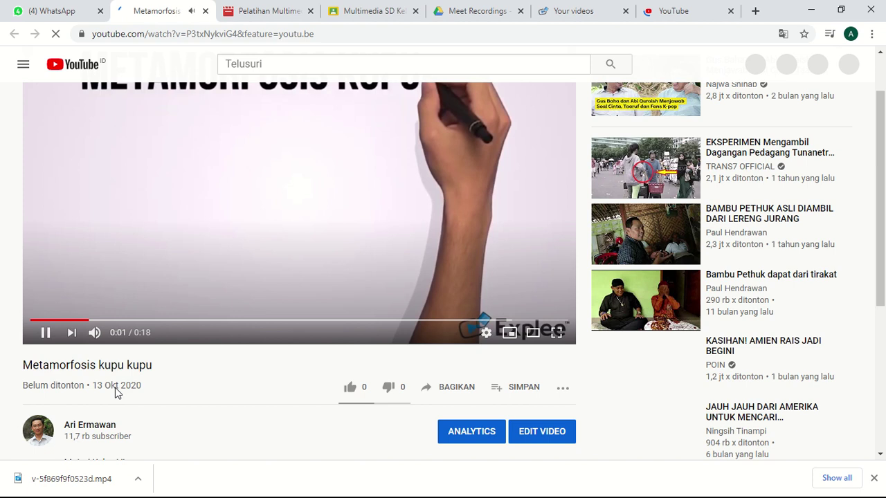
{"action": "scroll", "coordinate": [174, 425], "scroll_direction": "down", "scroll_amount": 1}
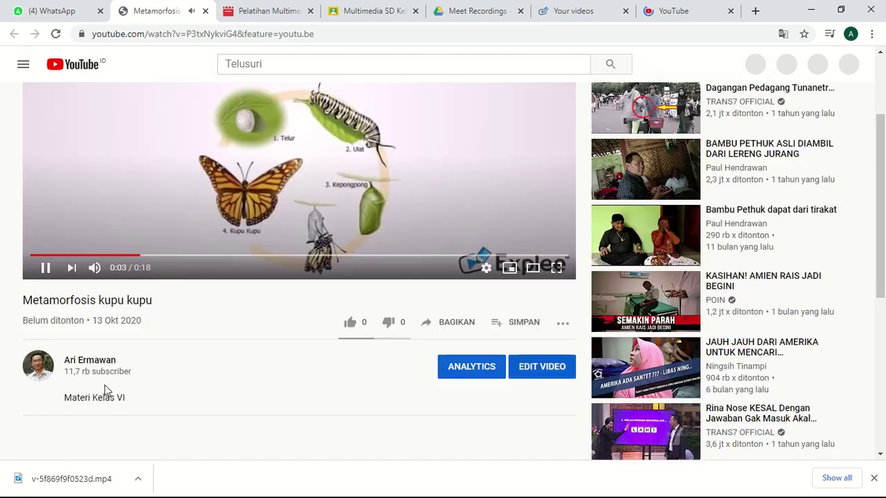
{"action": "scroll", "coordinate": [201, 411], "scroll_direction": "up", "scroll_amount": 2}
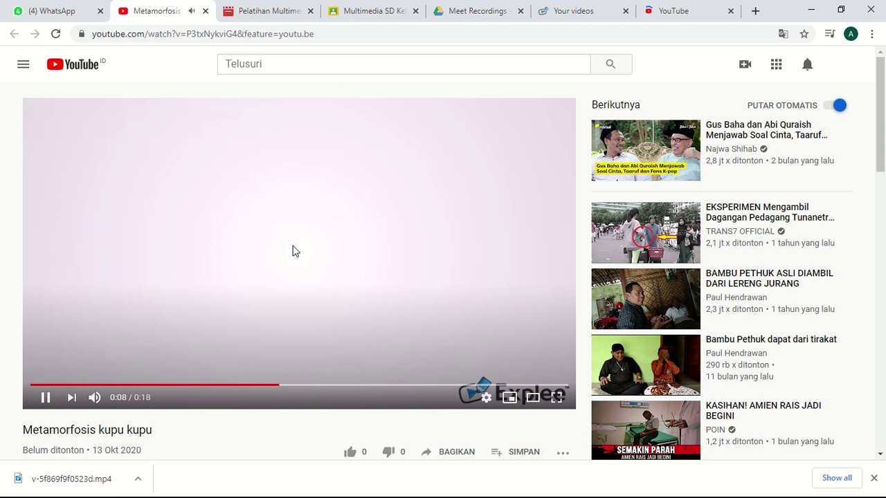
{"action": "left_click", "coordinate": [293, 251]}
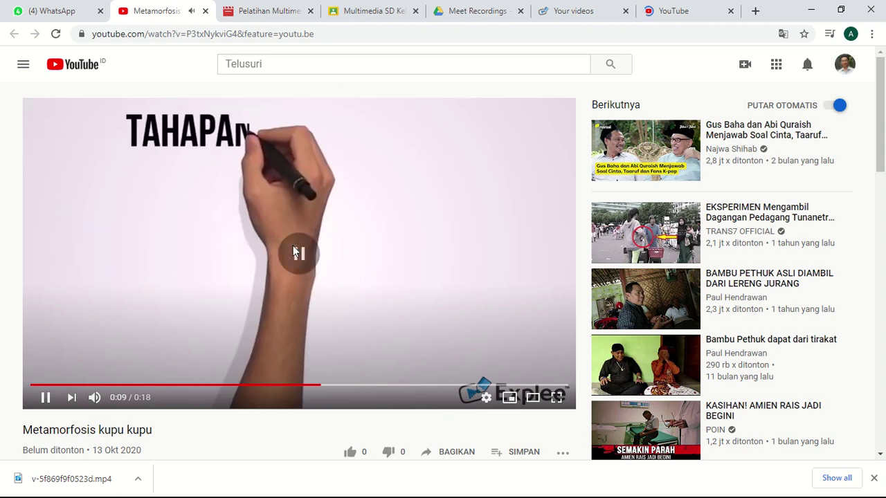